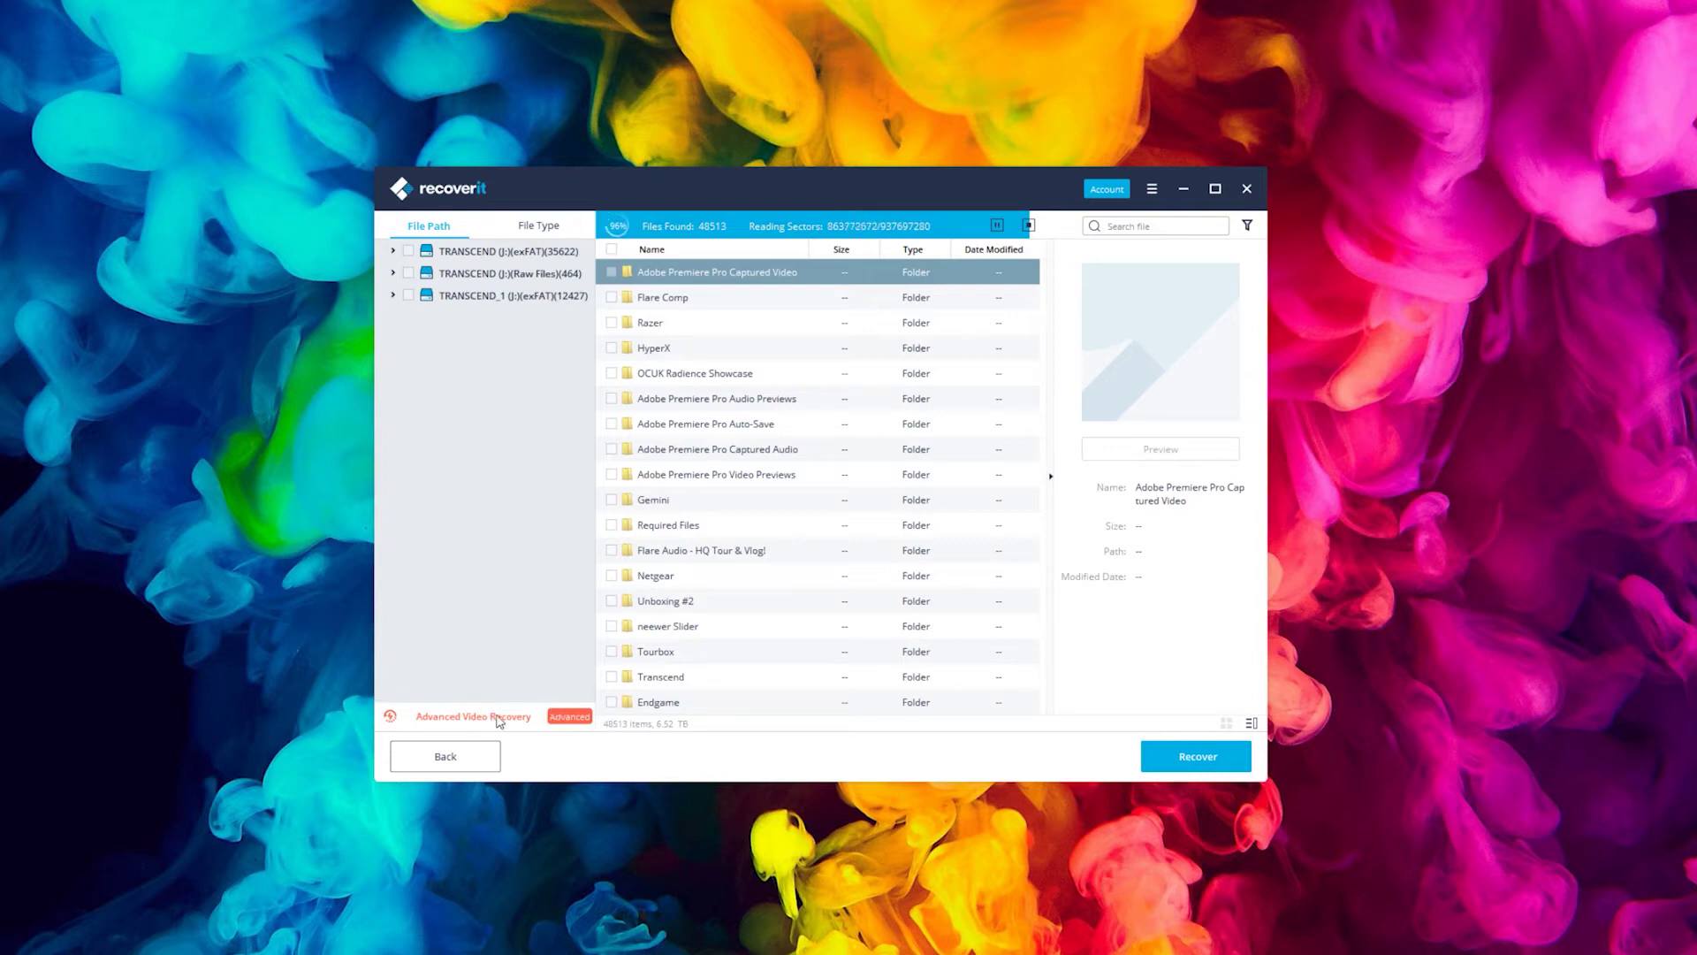
# - Open and cancel the Advanced Video Recovery prompt, and leave the scan results for the recovery location selection
pyautogui.click(469, 719)
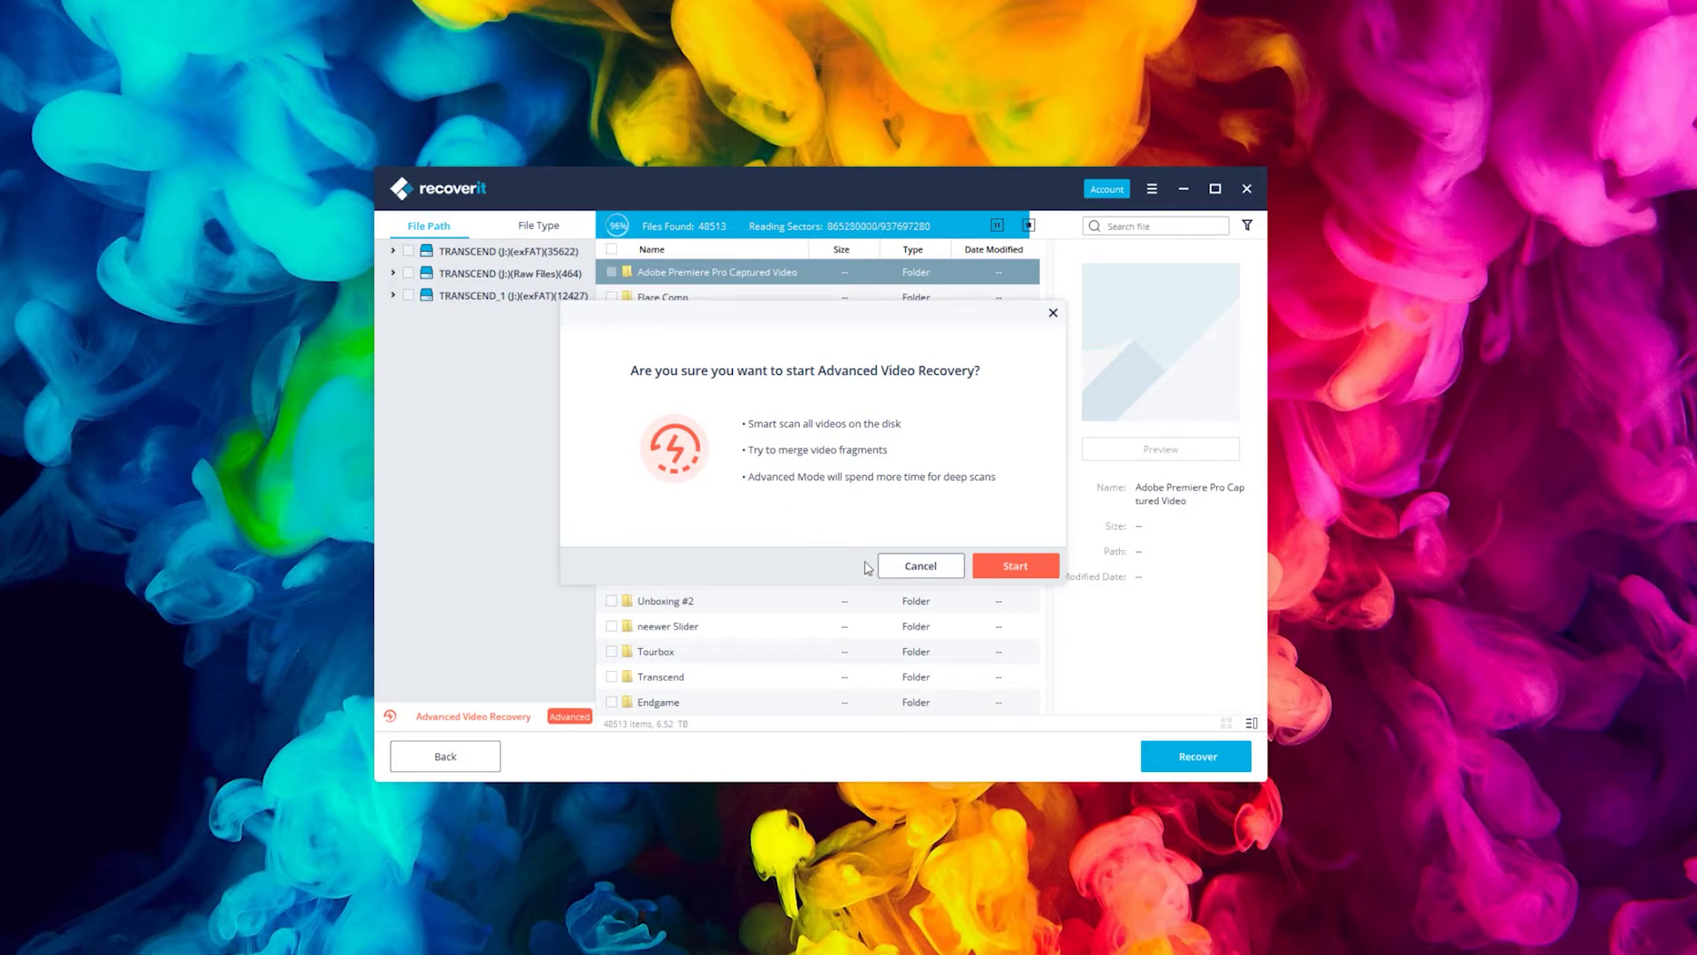
pyautogui.click(919, 575)
pyautogui.click(445, 758)
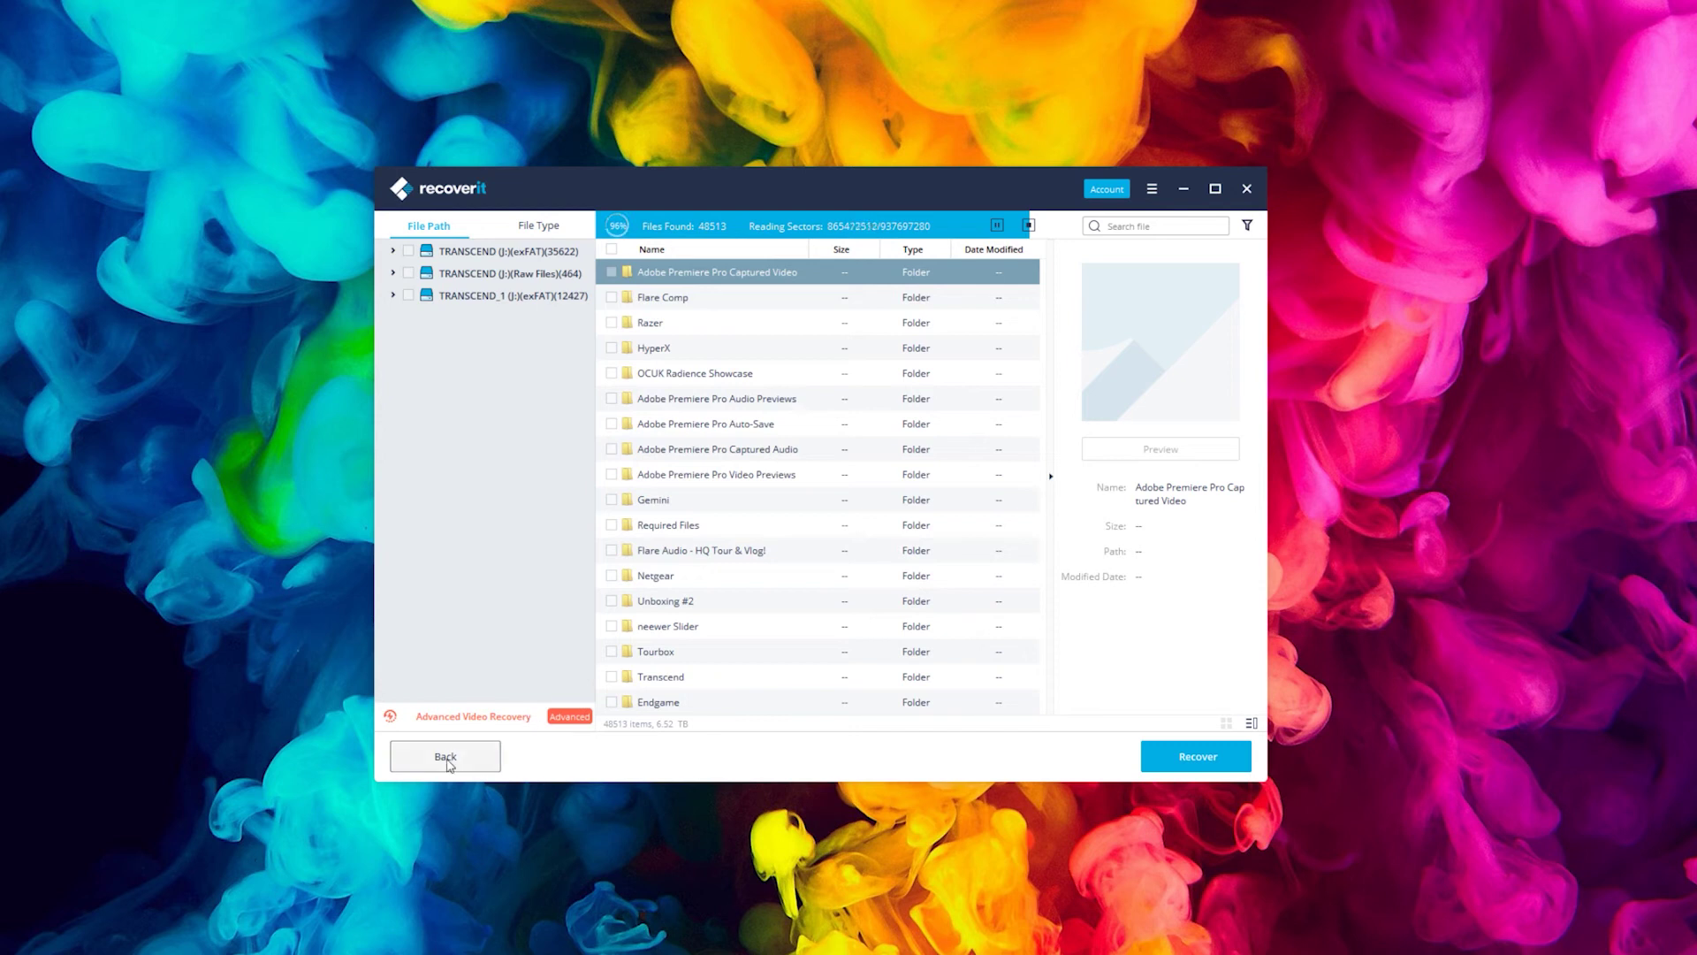
pyautogui.click(853, 525)
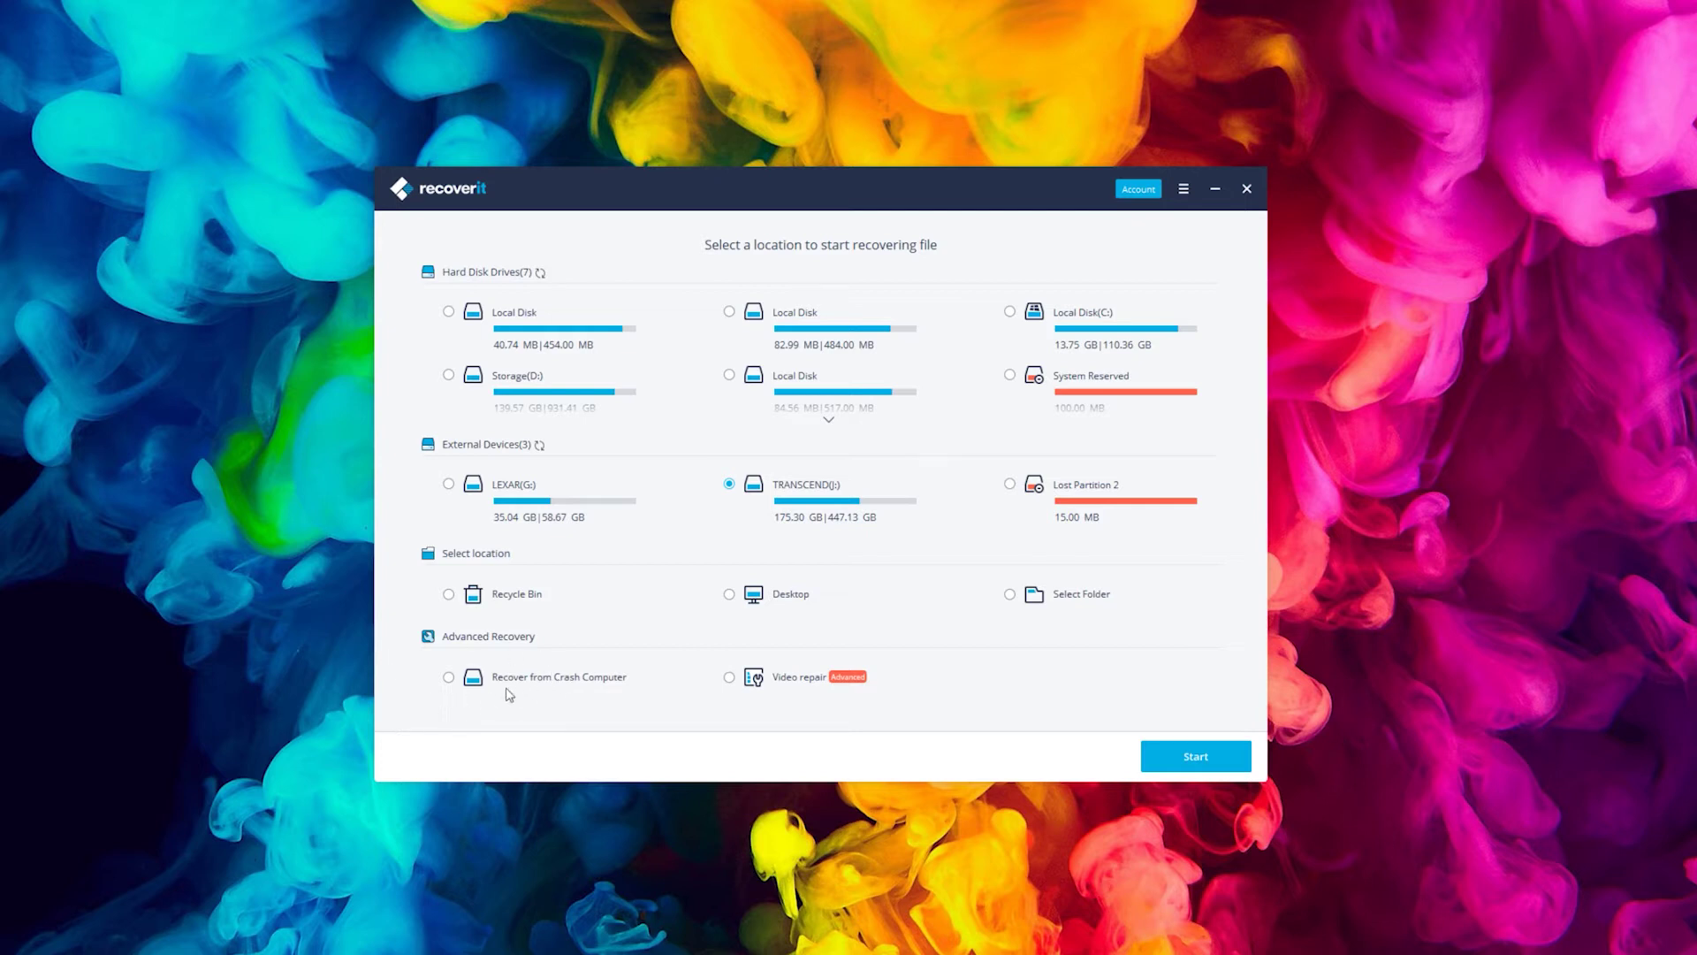
# - Scan the TRANSCEND(J:) drive and open the Premiere CC Project folder among the found files
pyautogui.click(1196, 758)
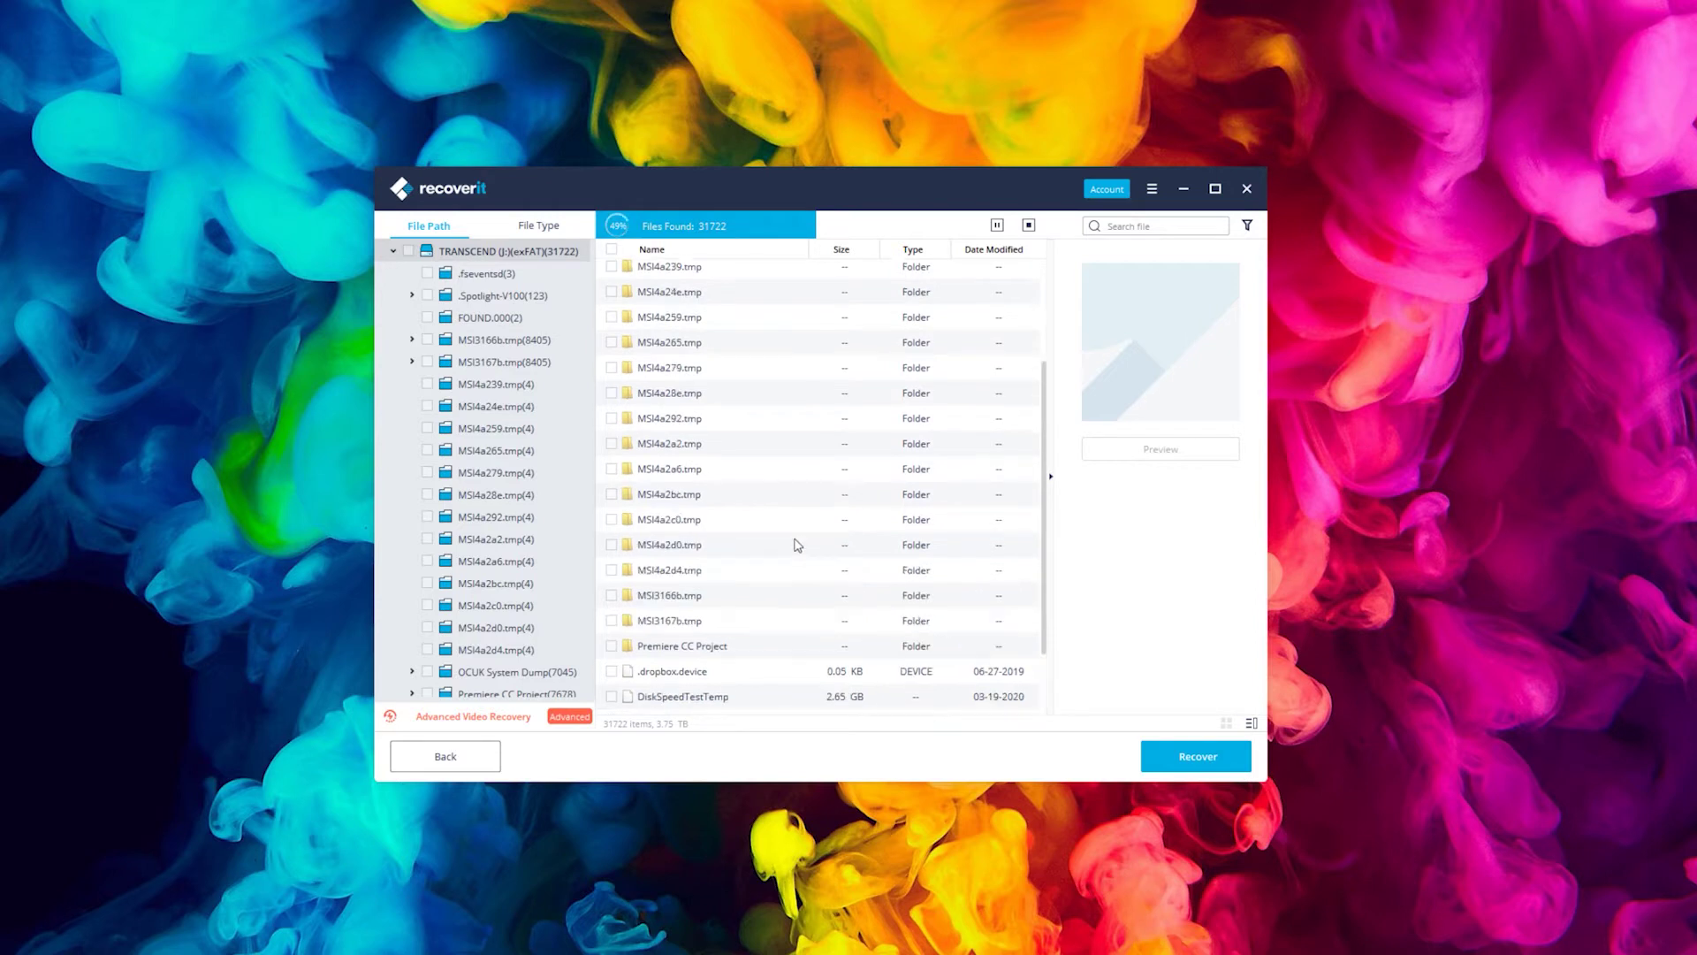
pyautogui.scroll(2, 798, 545)
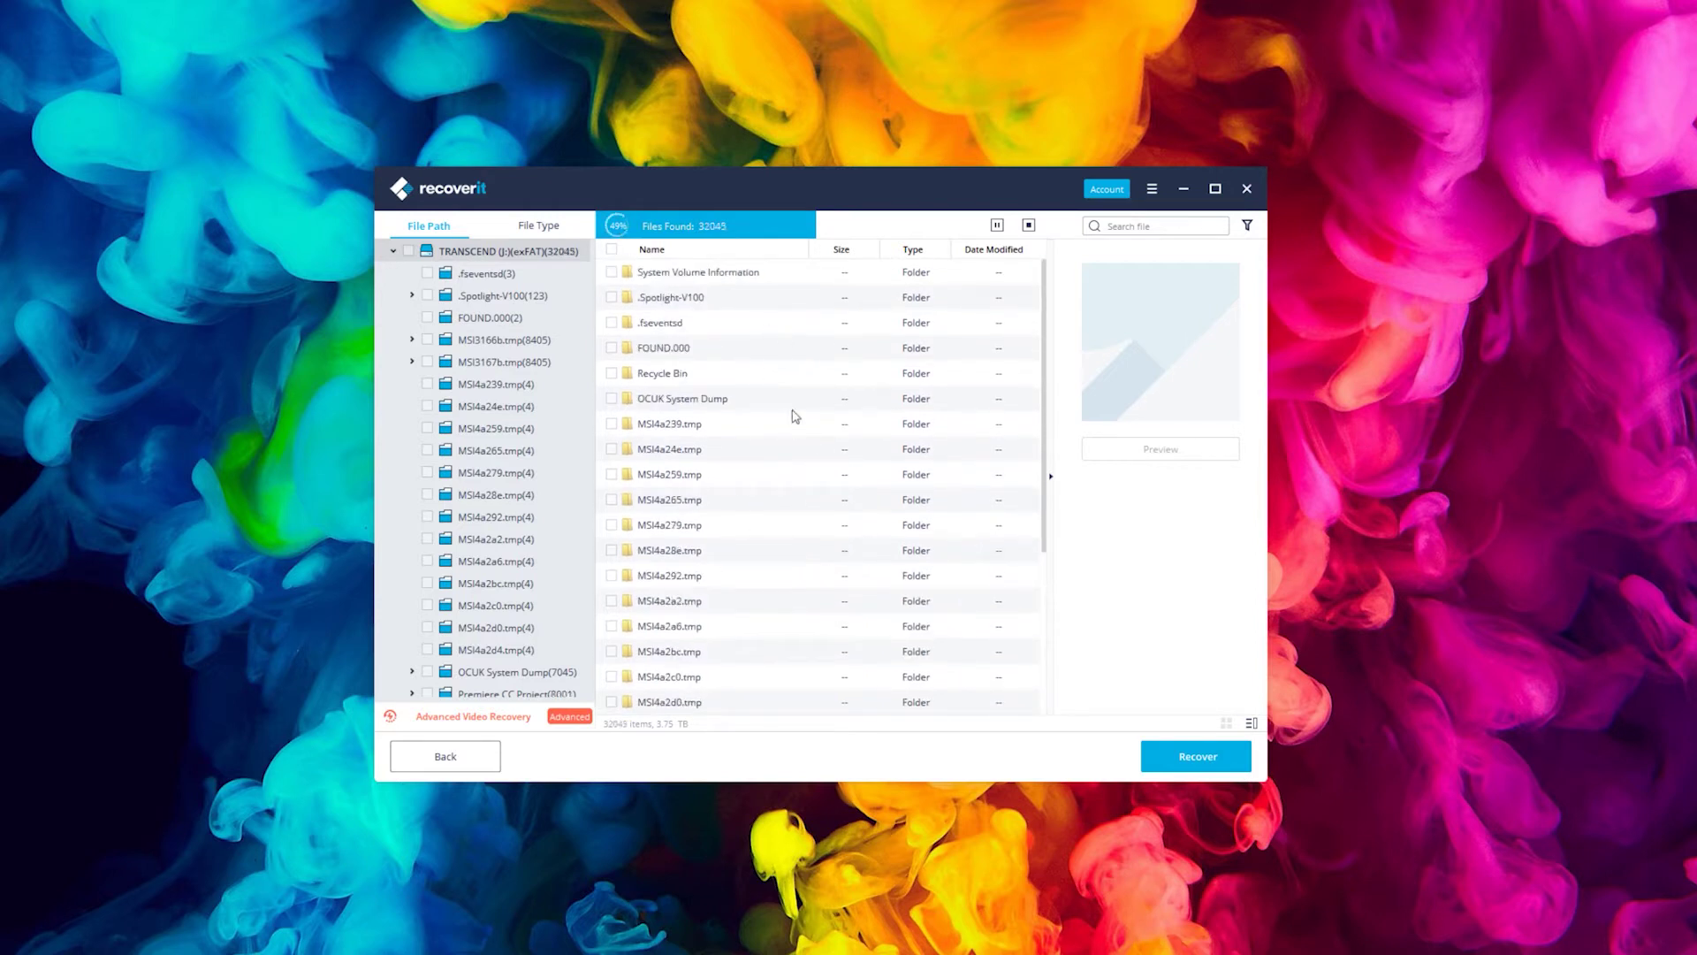
pyautogui.scroll(-3, 777, 610)
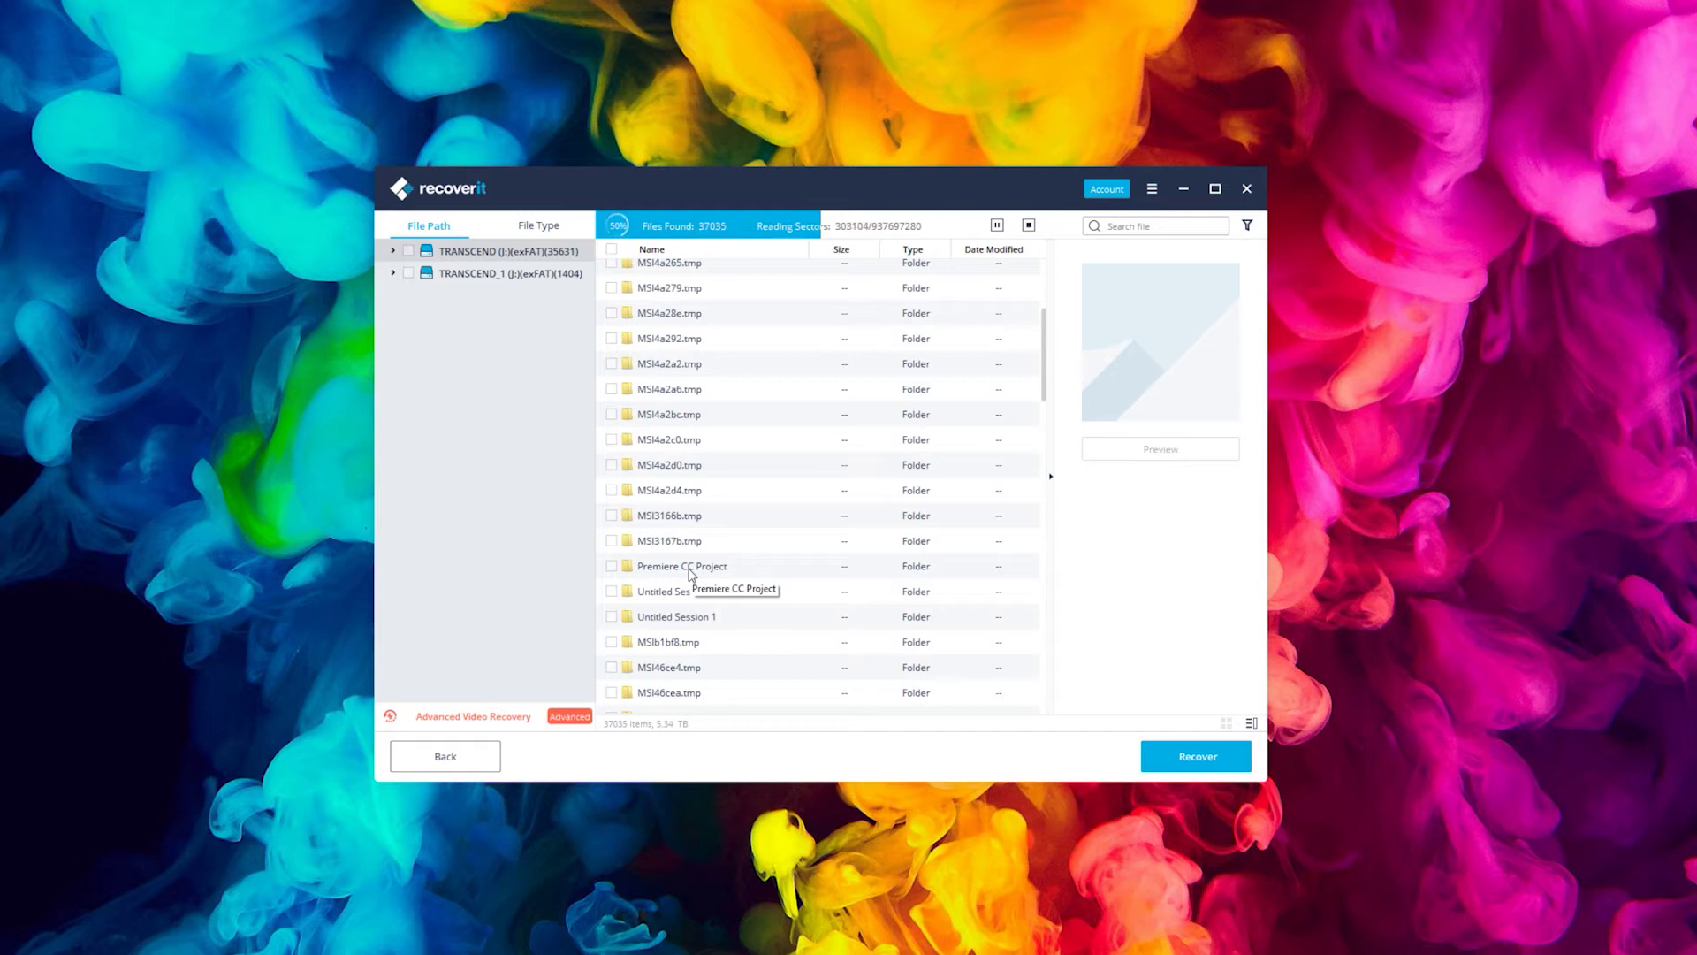
pyautogui.doubleClick(690, 567)
pyautogui.click(698, 575)
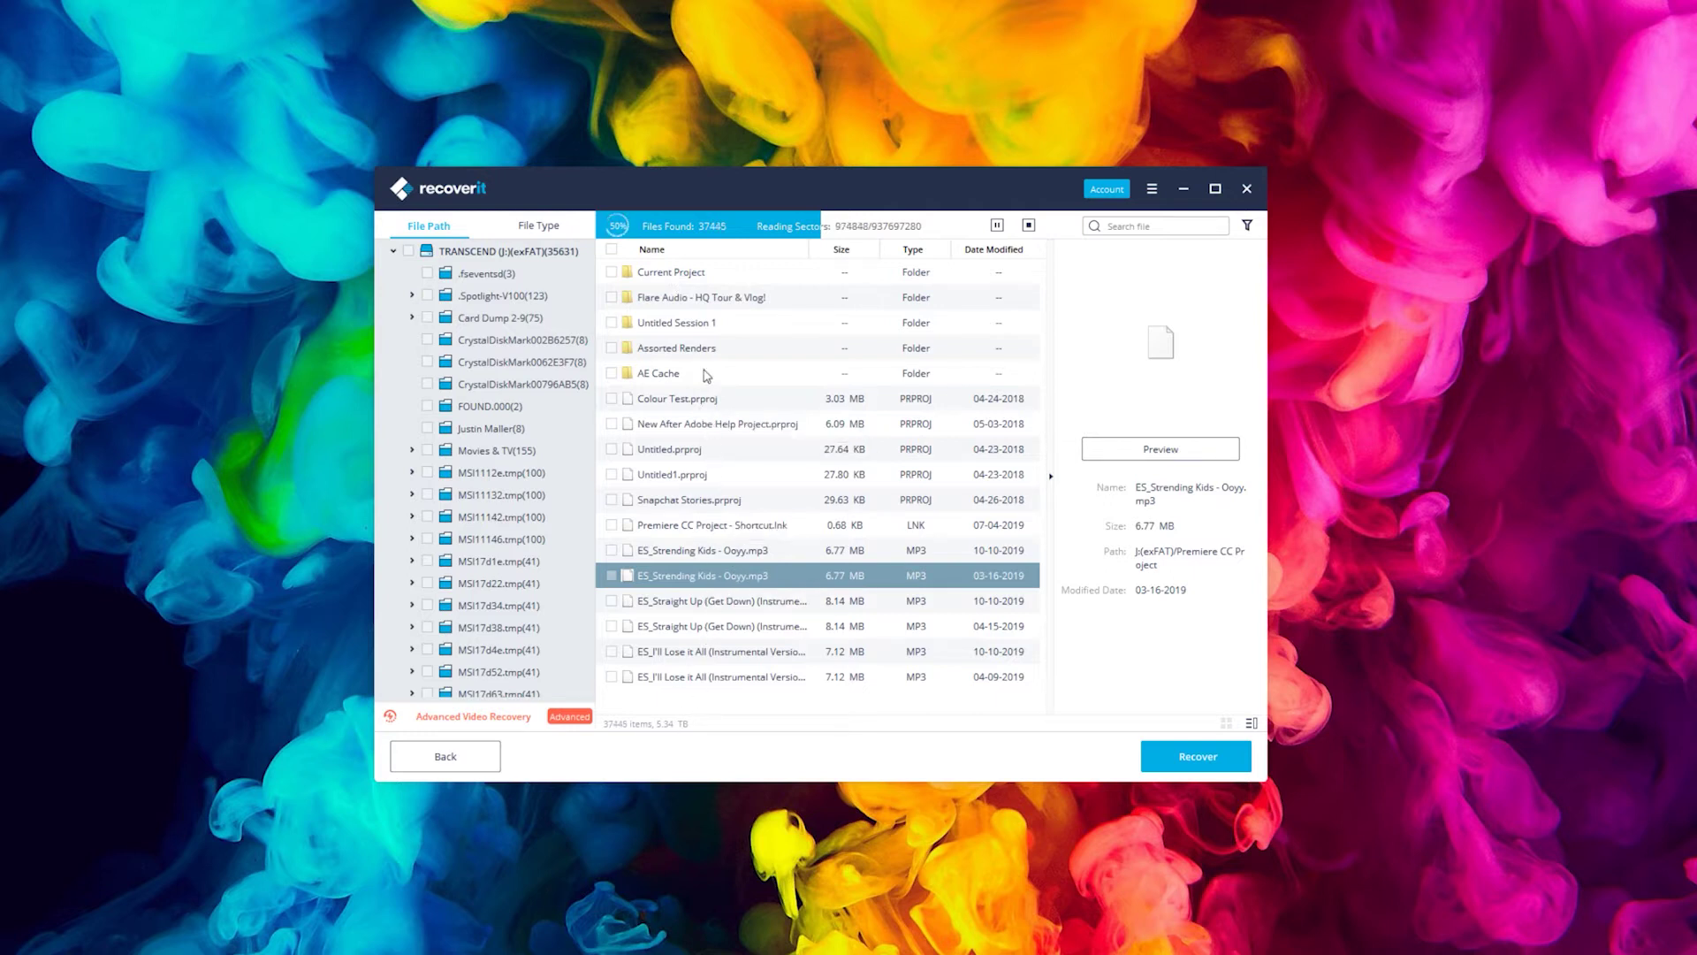
# - Open the Current Project folder and its SkyCloudG subfolder in the scan results
pyautogui.doubleClick(677, 275)
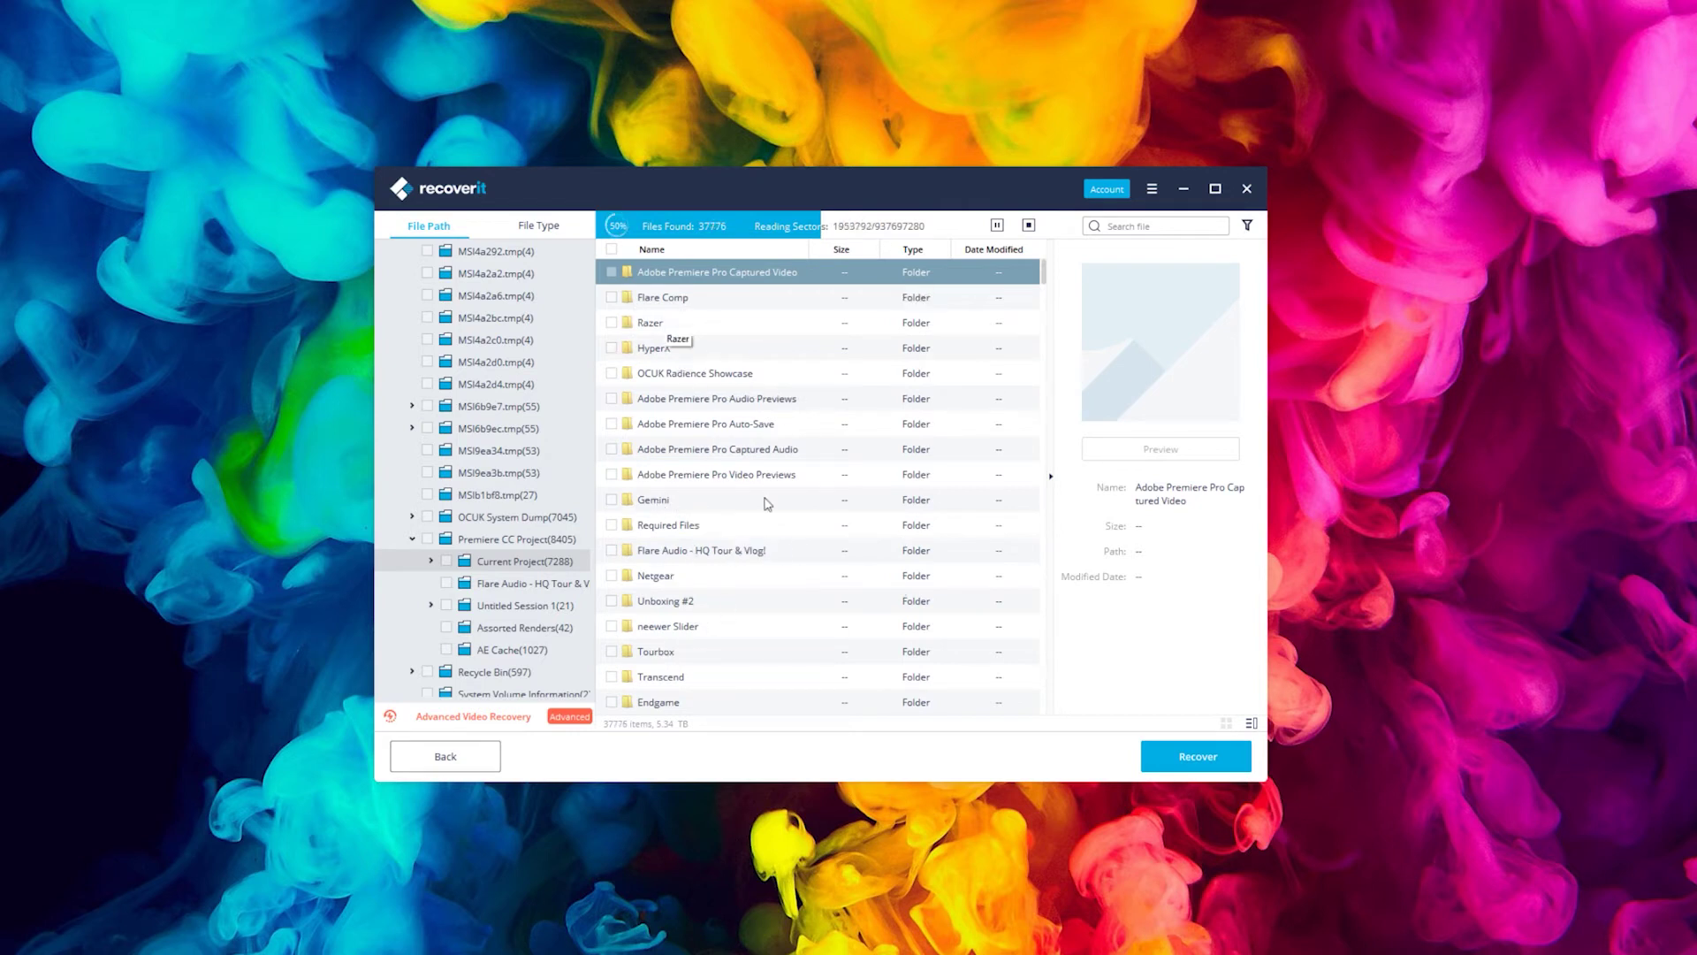
pyautogui.scroll(-1, 768, 463)
pyautogui.scroll(-3, 737, 517)
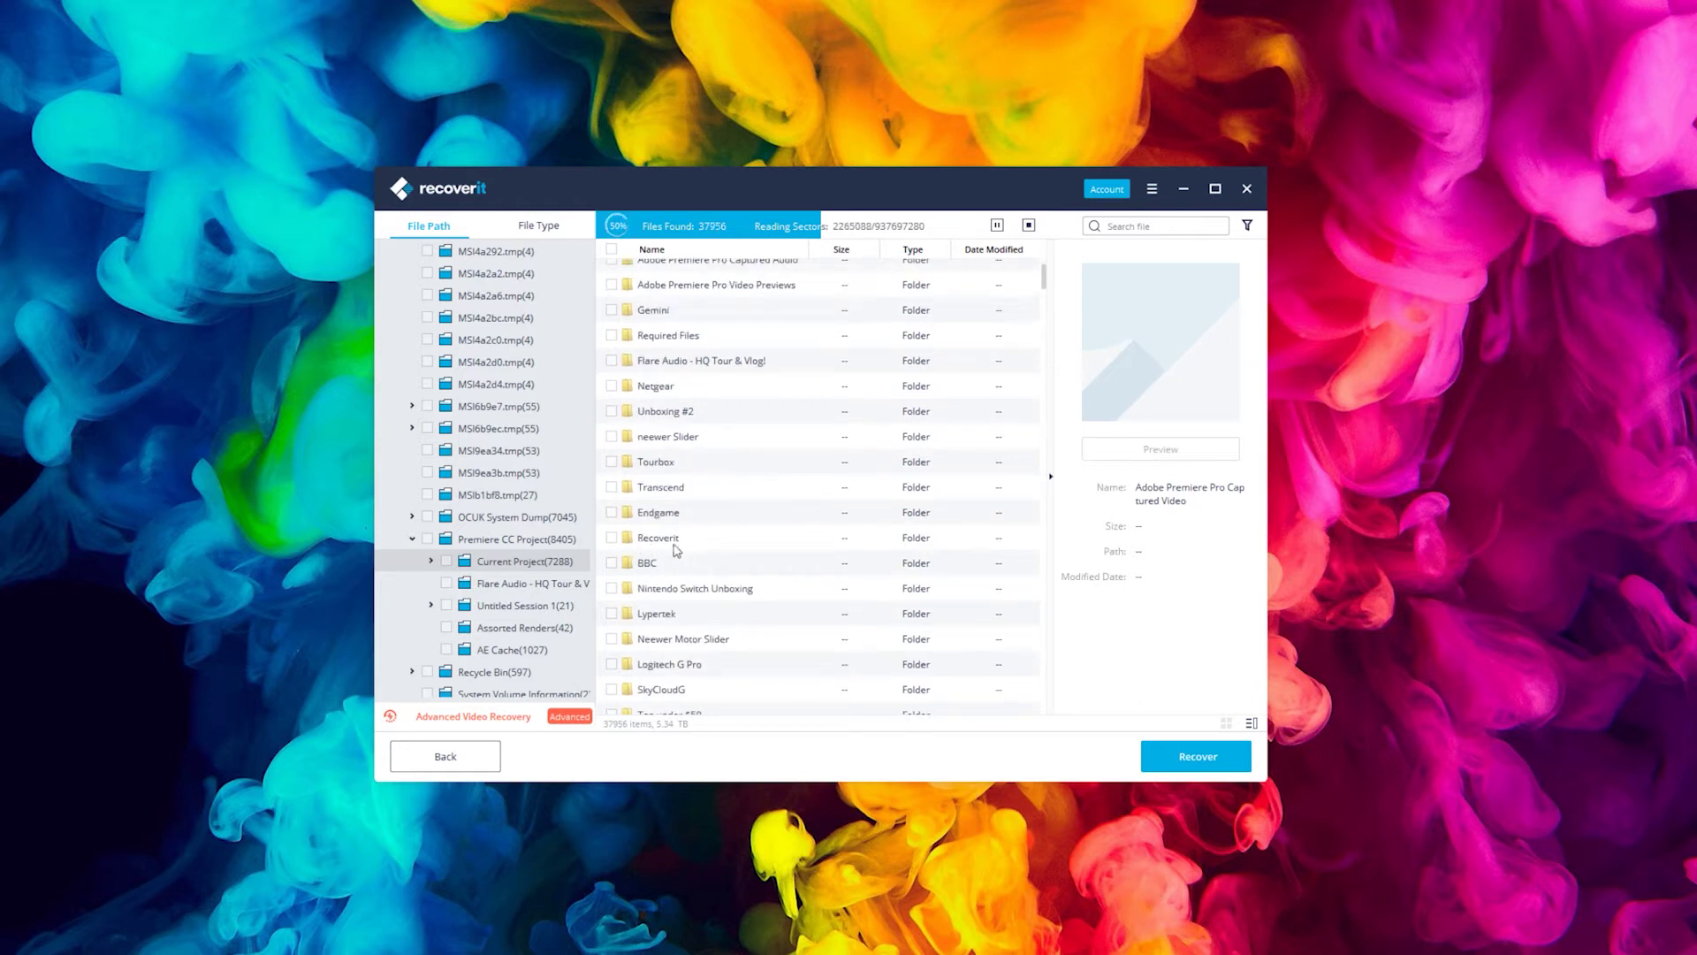
pyautogui.scroll(-2, 720, 547)
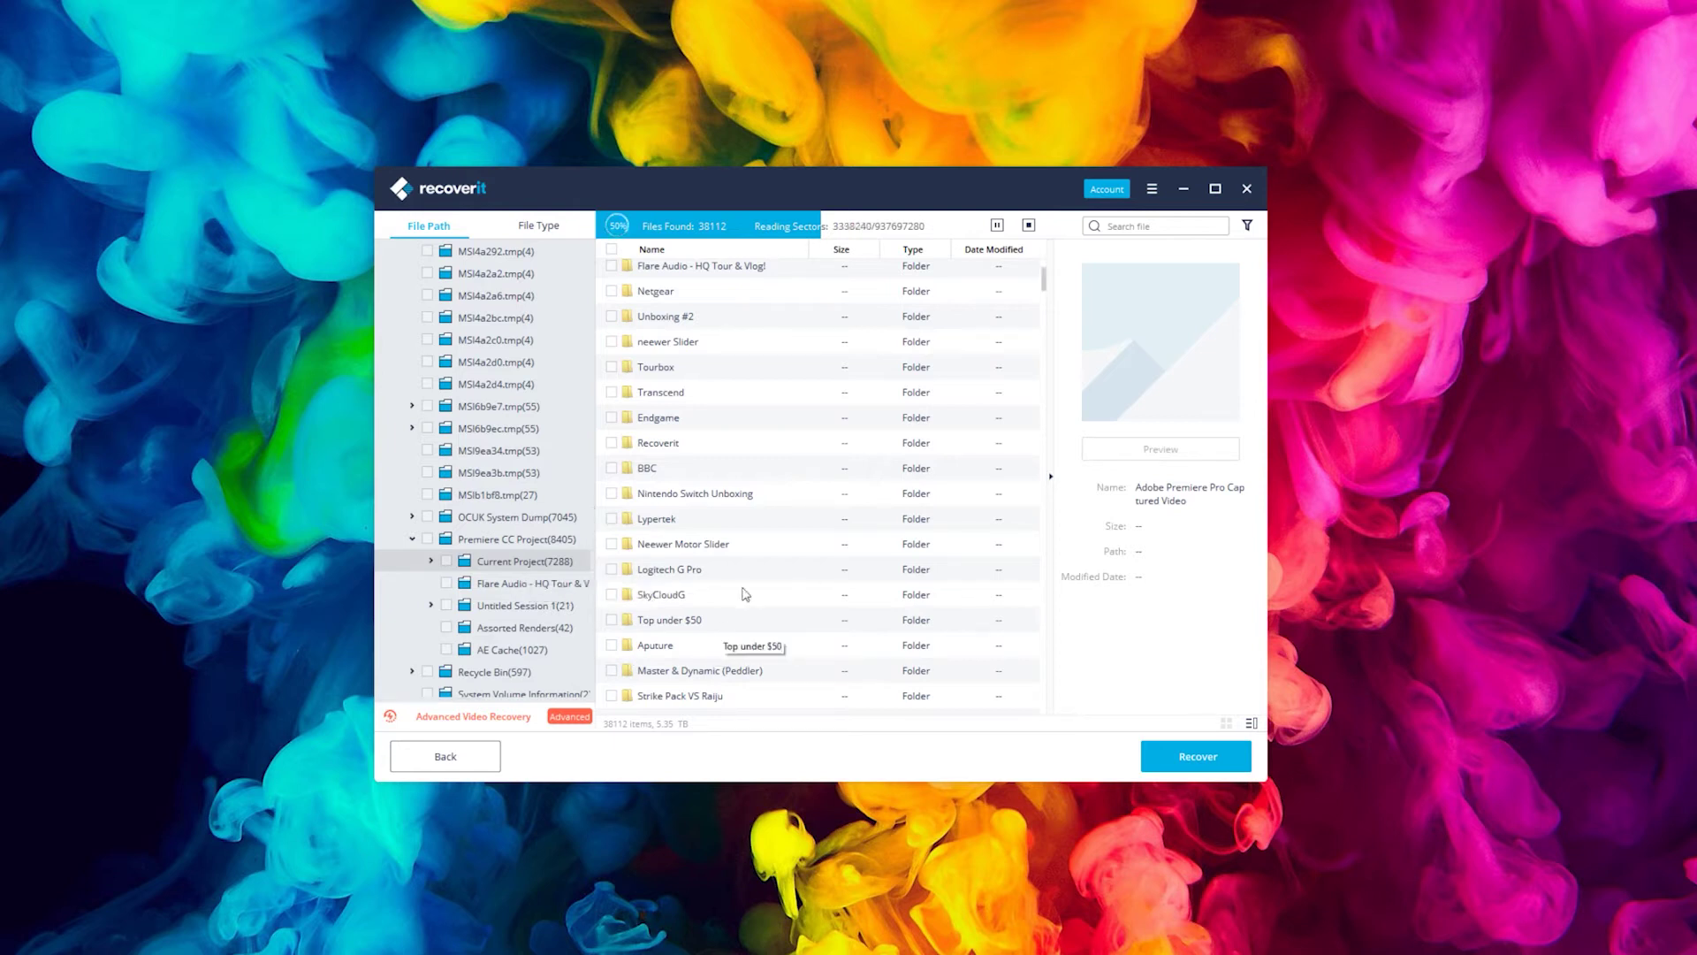
pyautogui.doubleClick(656, 592)
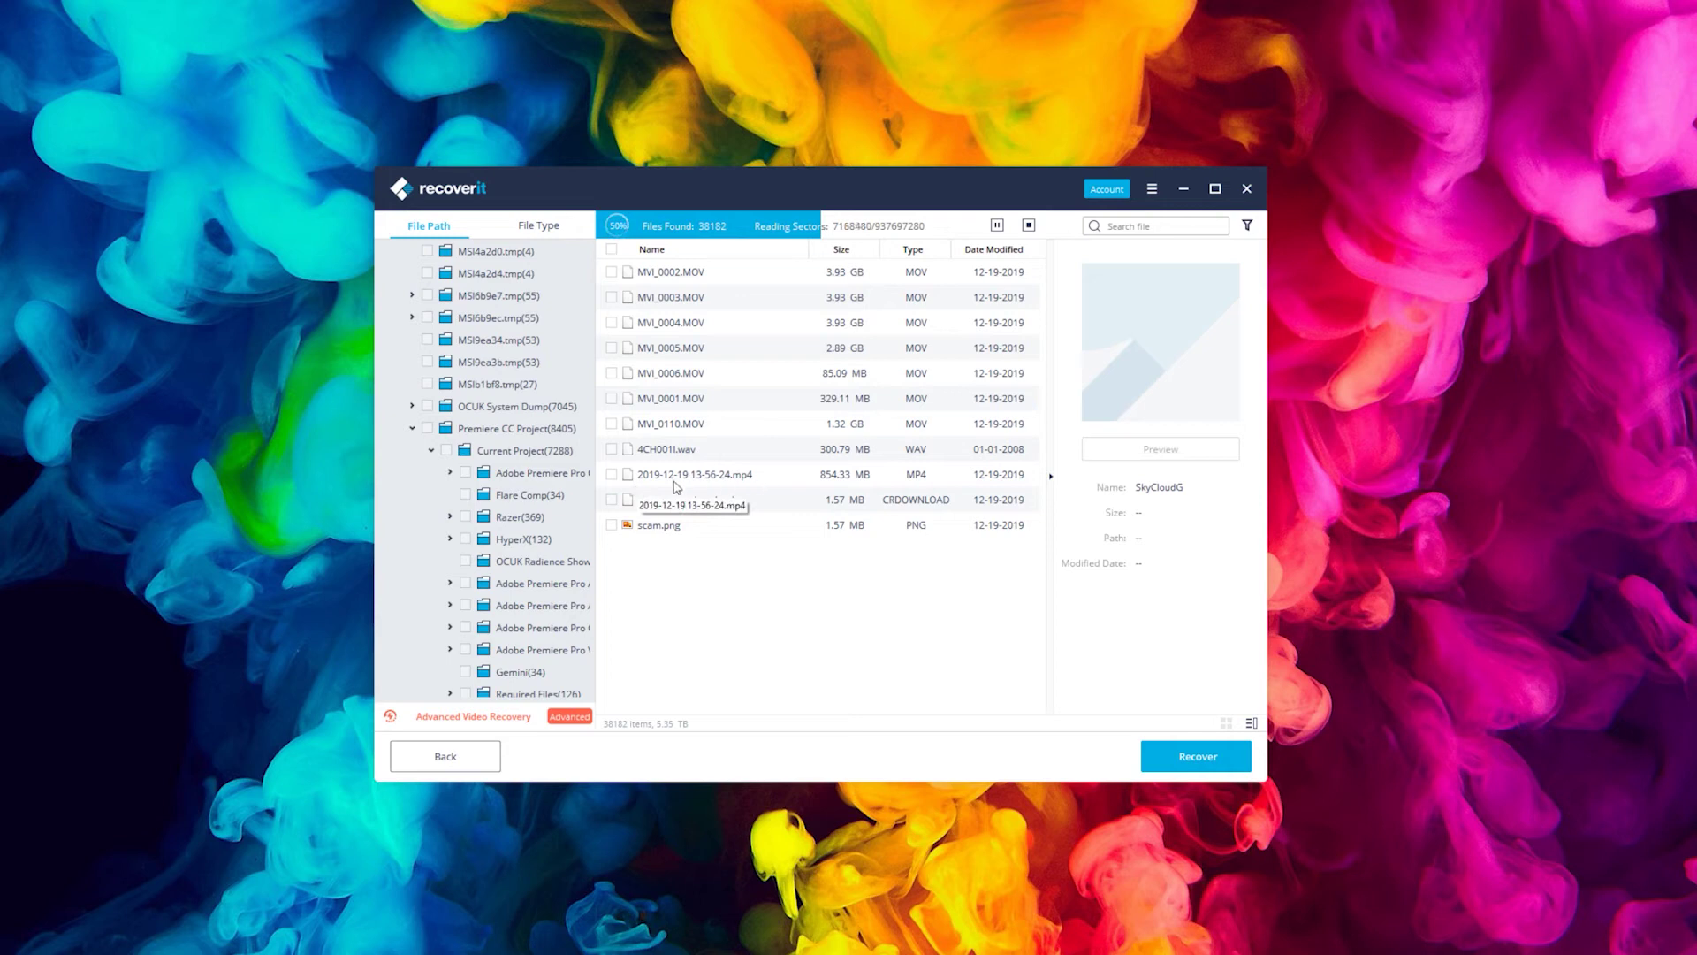
pyautogui.click(632, 485)
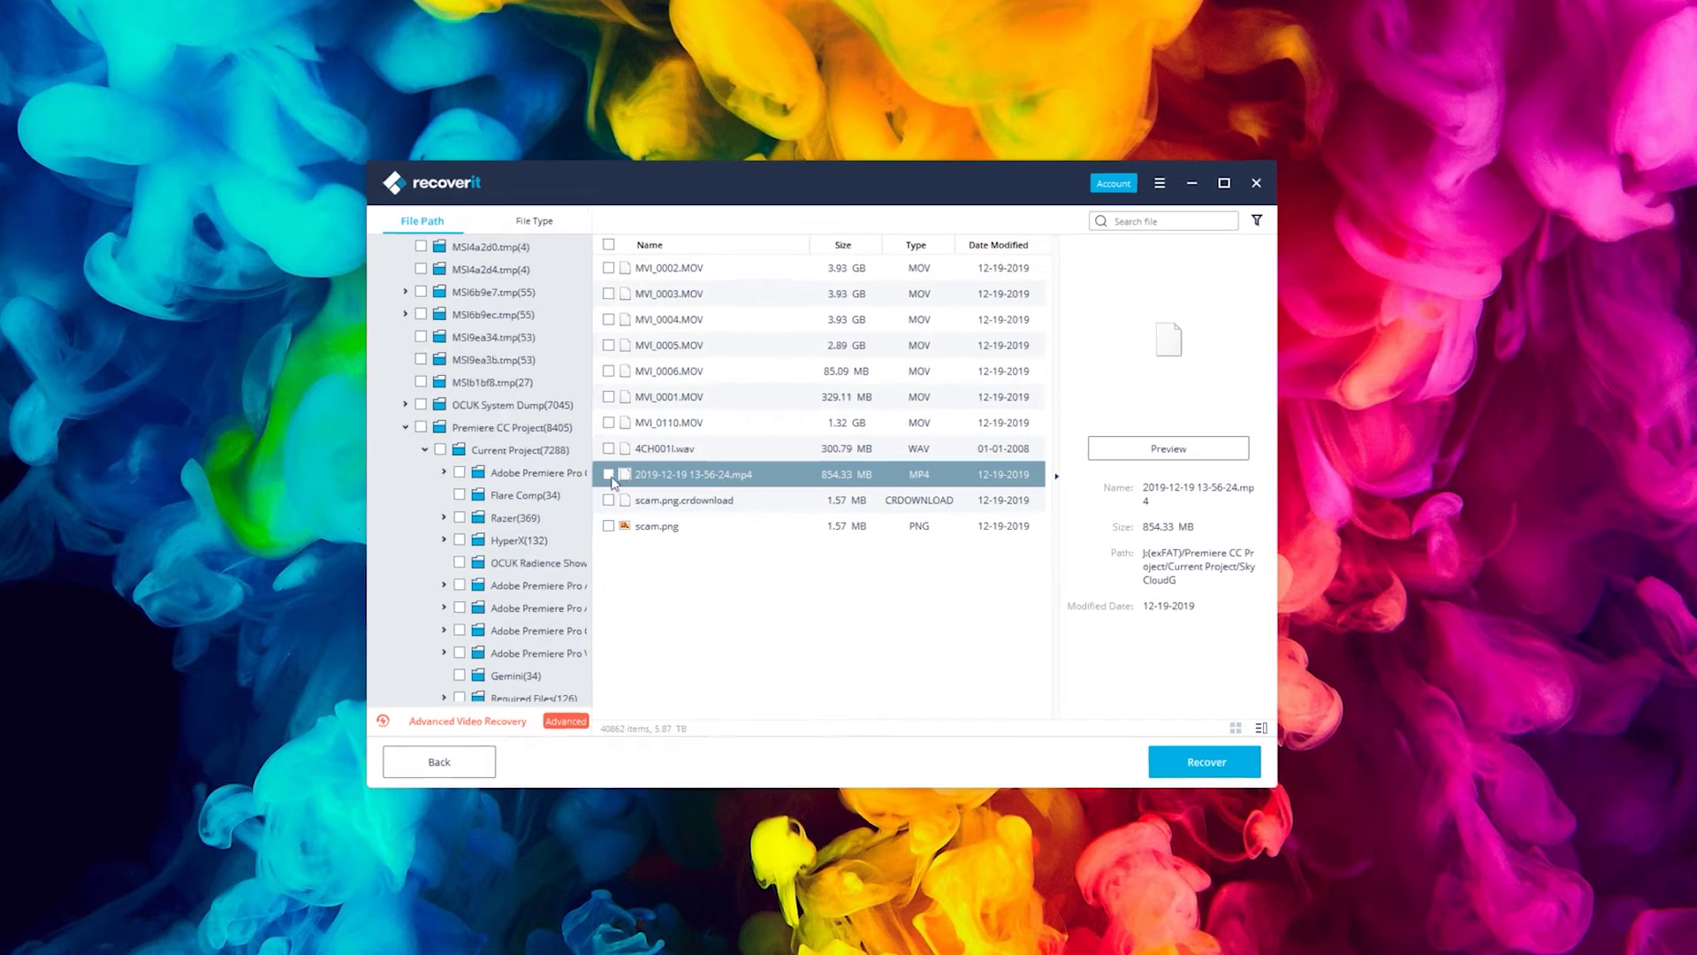
pyautogui.click(609, 475)
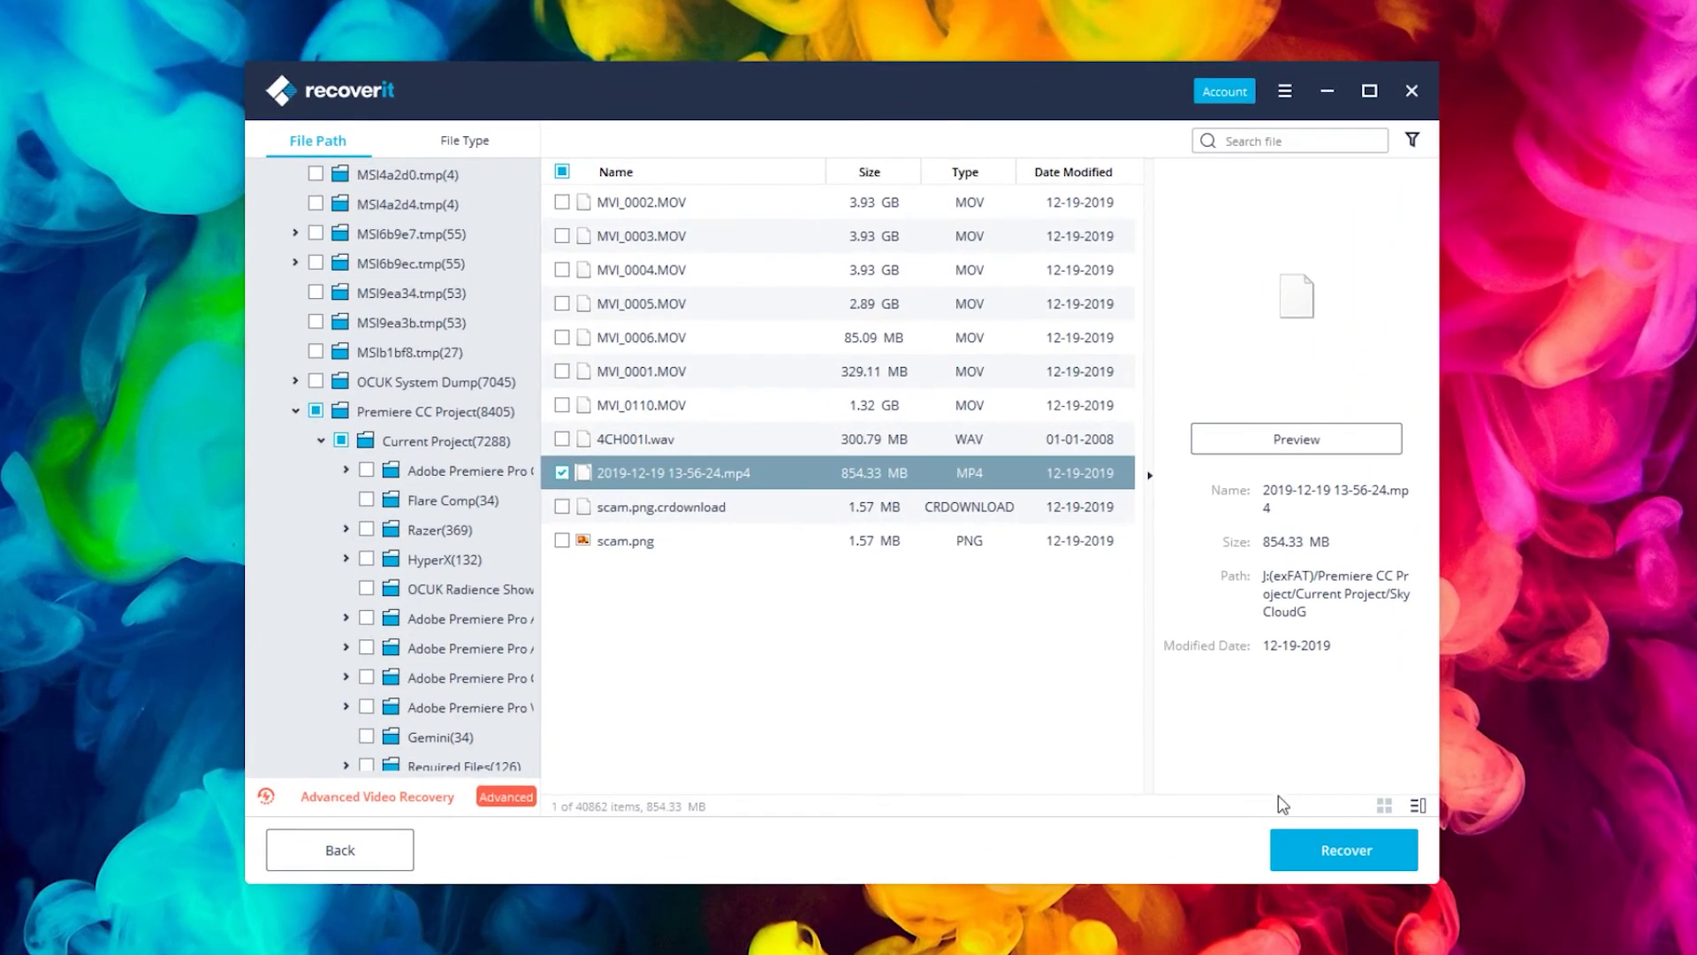
pyautogui.click(1339, 839)
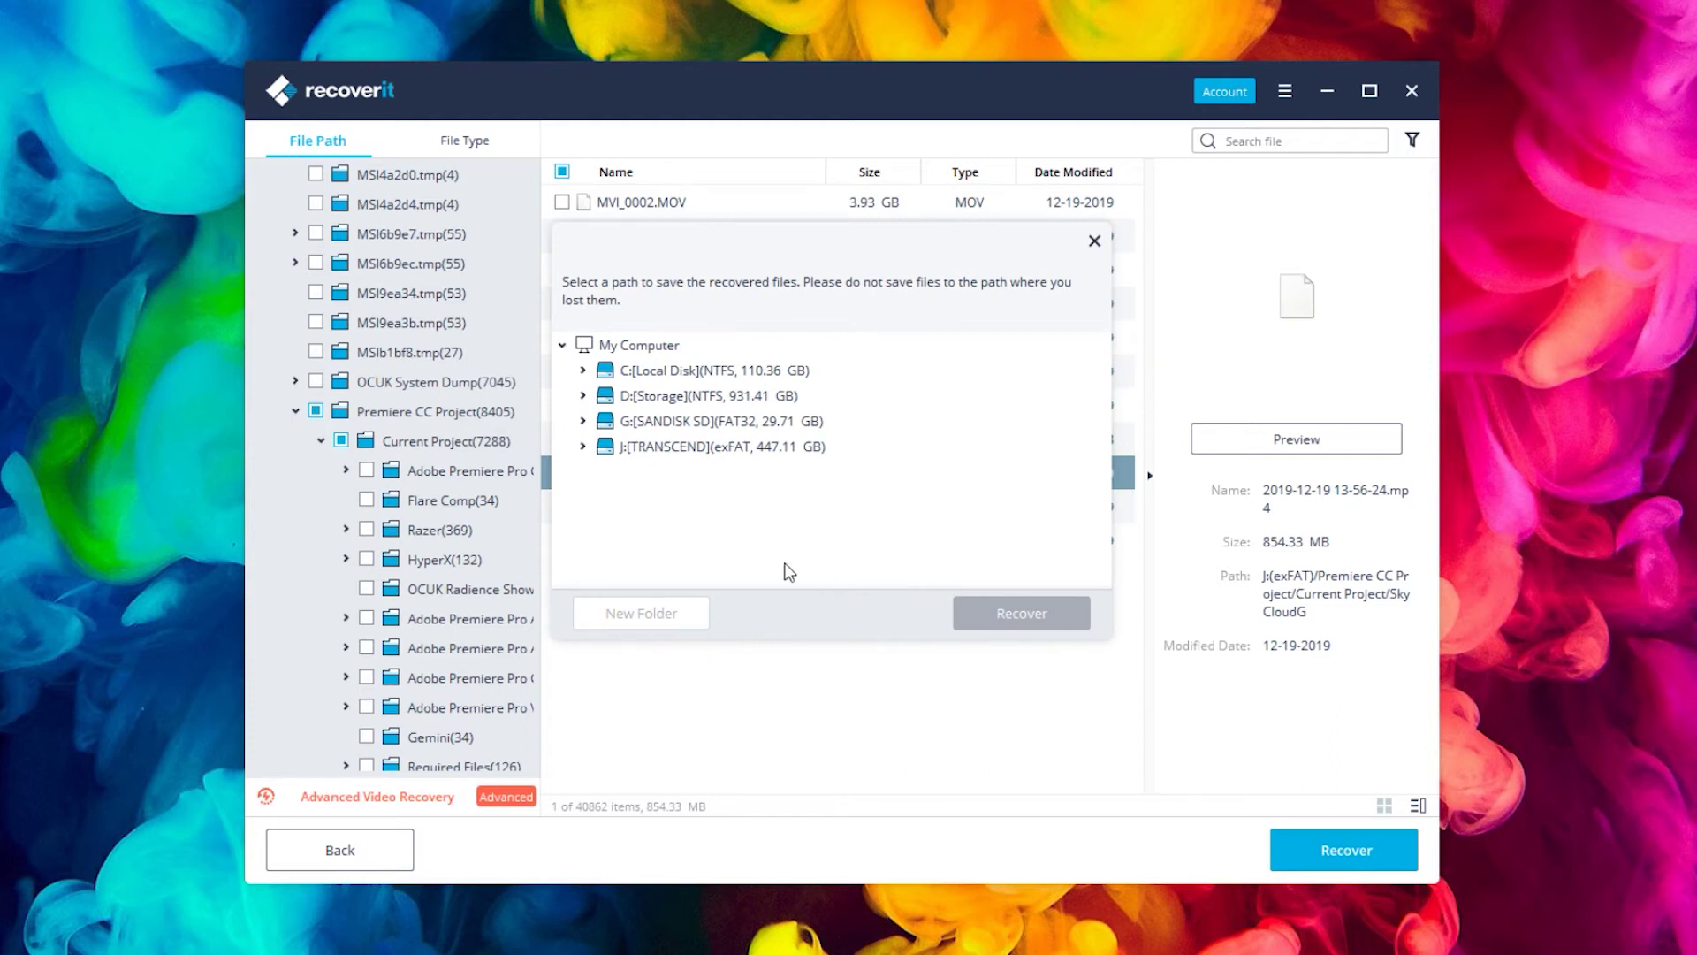
pyautogui.click(583, 396)
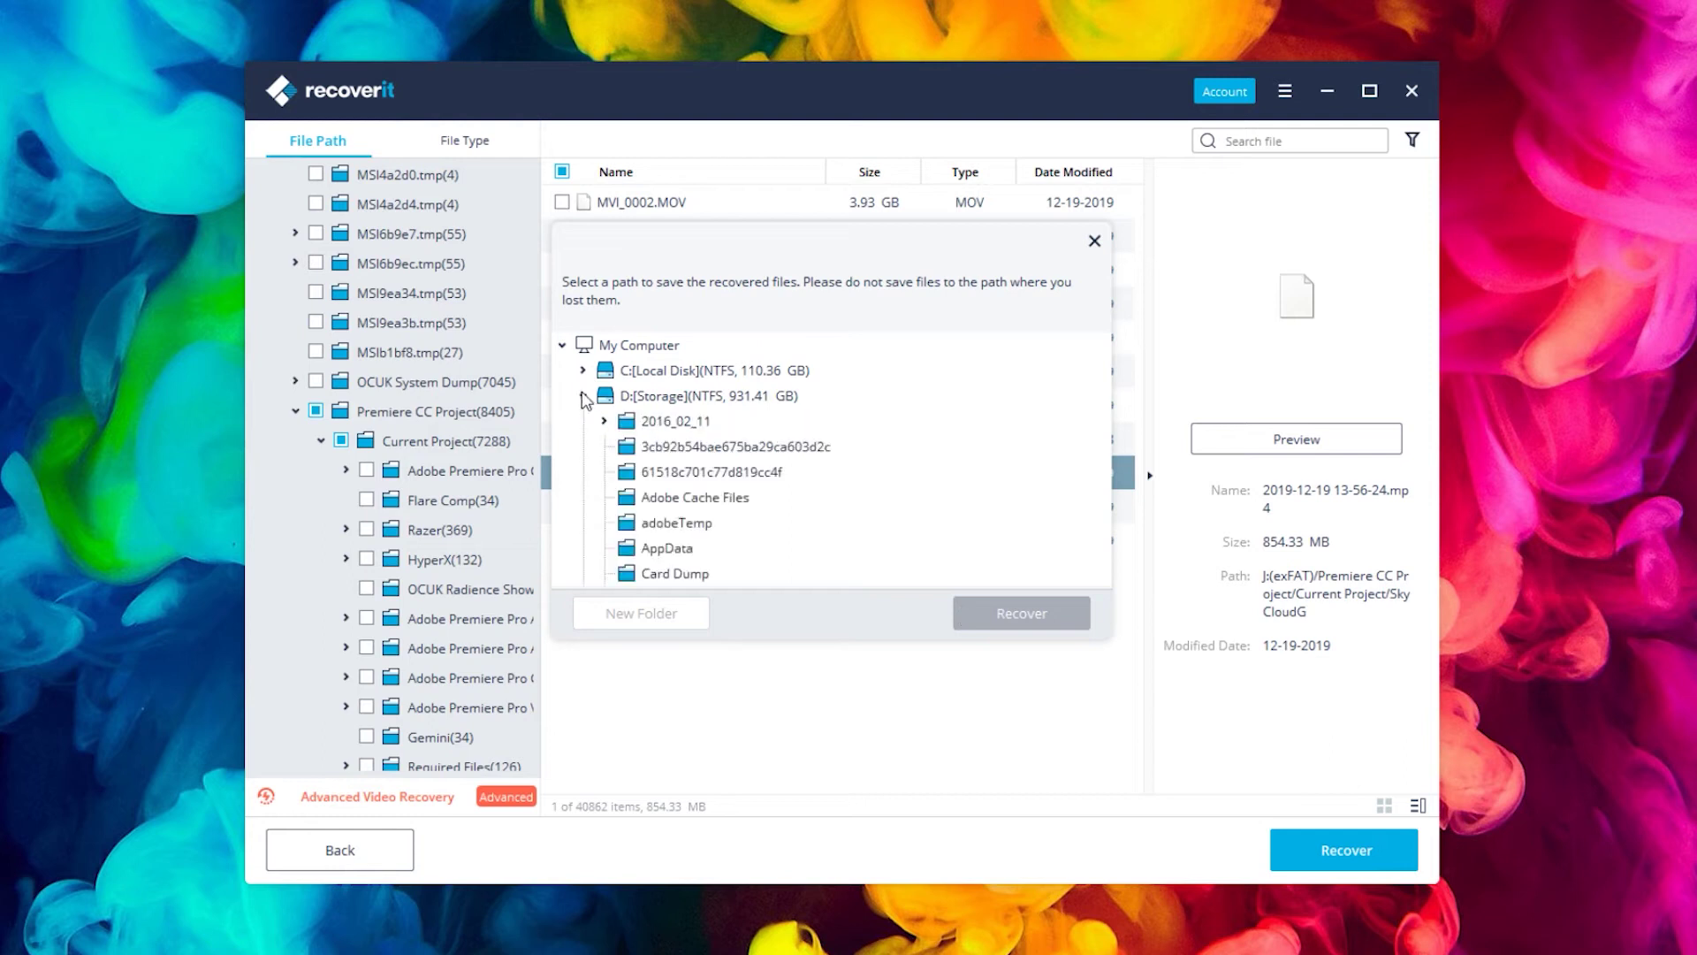
pyautogui.click(658, 403)
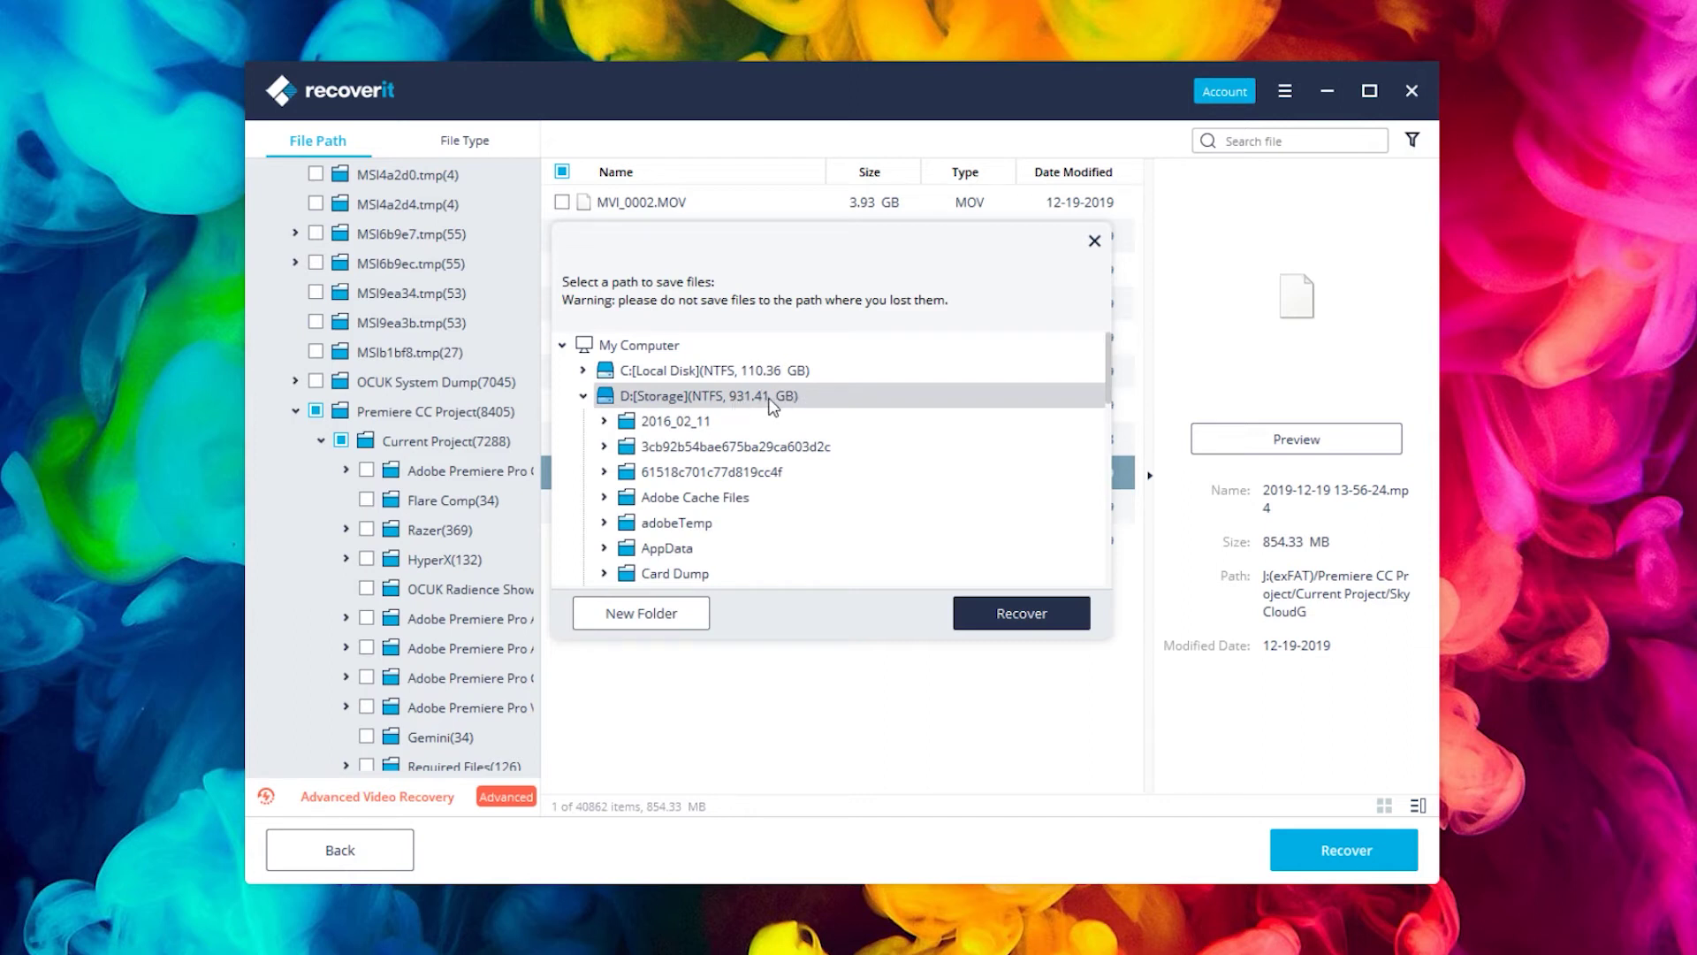
pyautogui.scroll(-4, 813, 407)
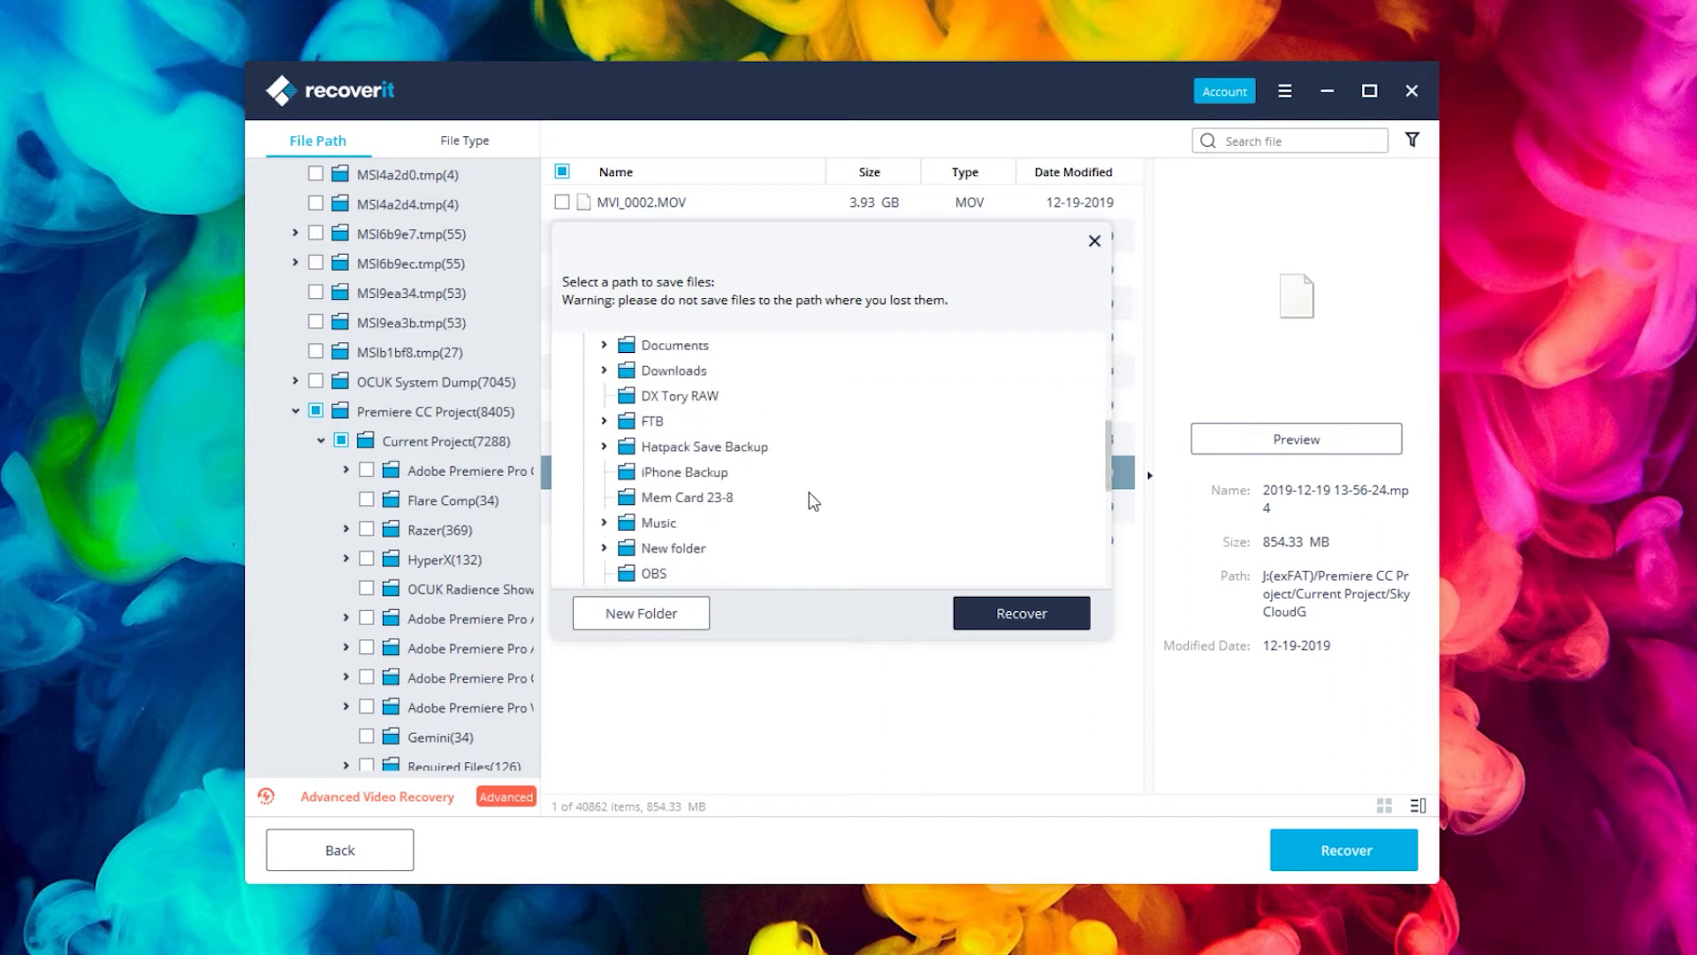
pyautogui.scroll(-4, 762, 482)
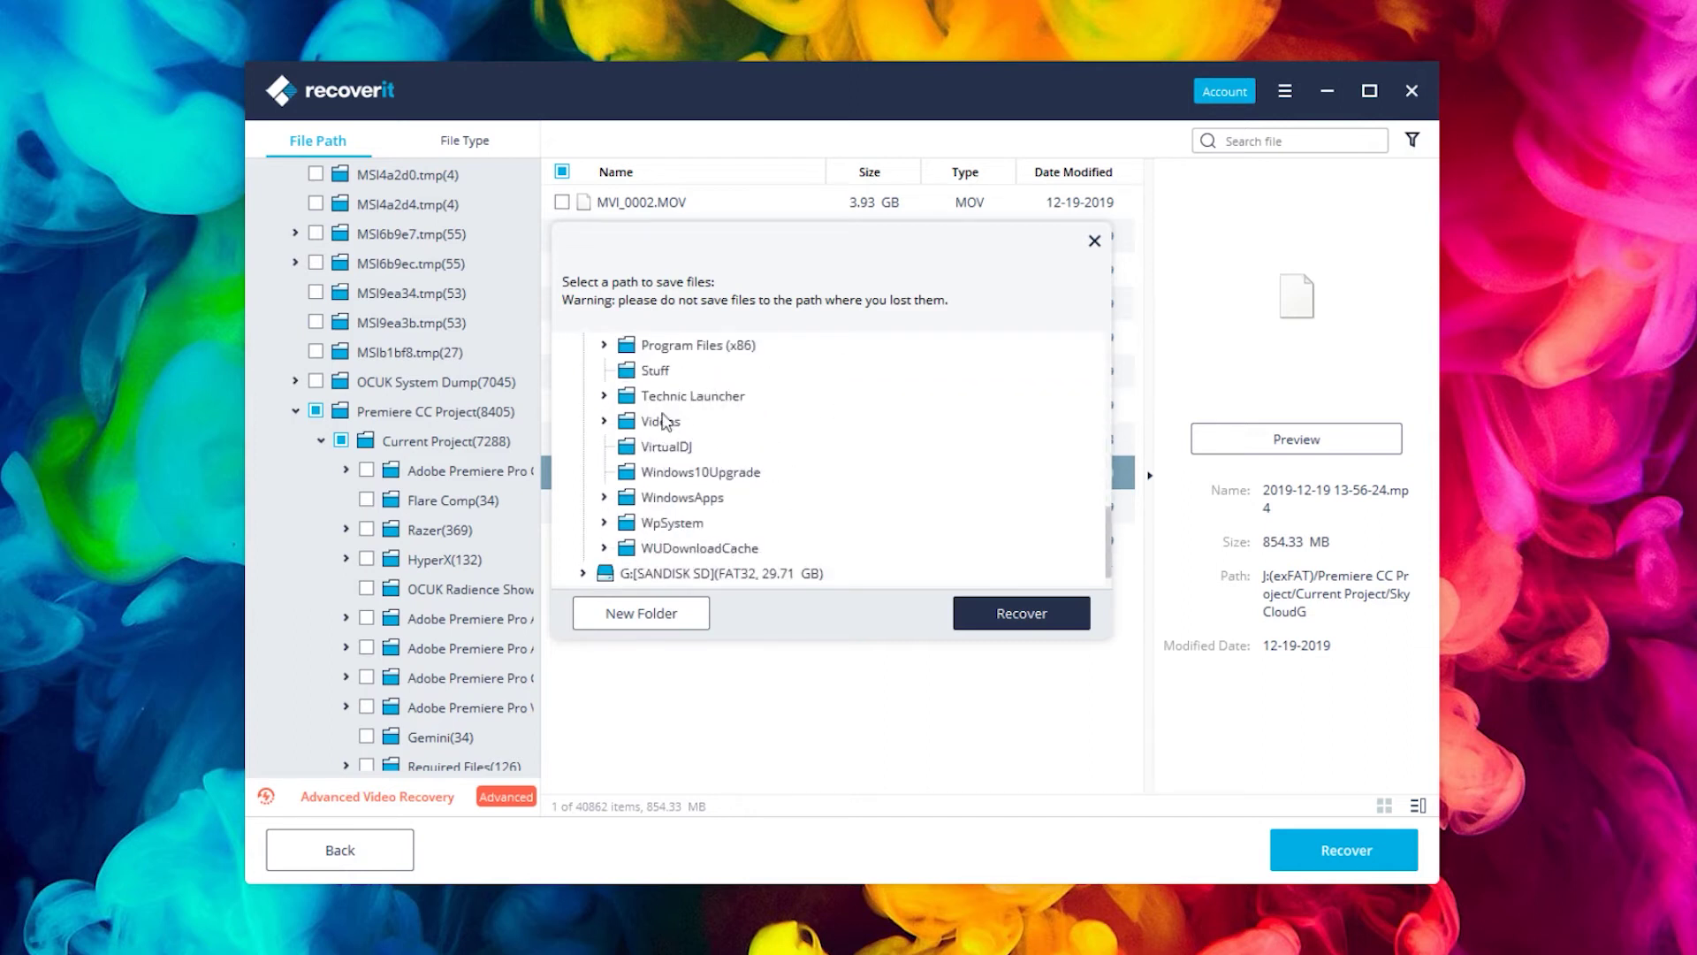
pyautogui.scroll(6, 664, 433)
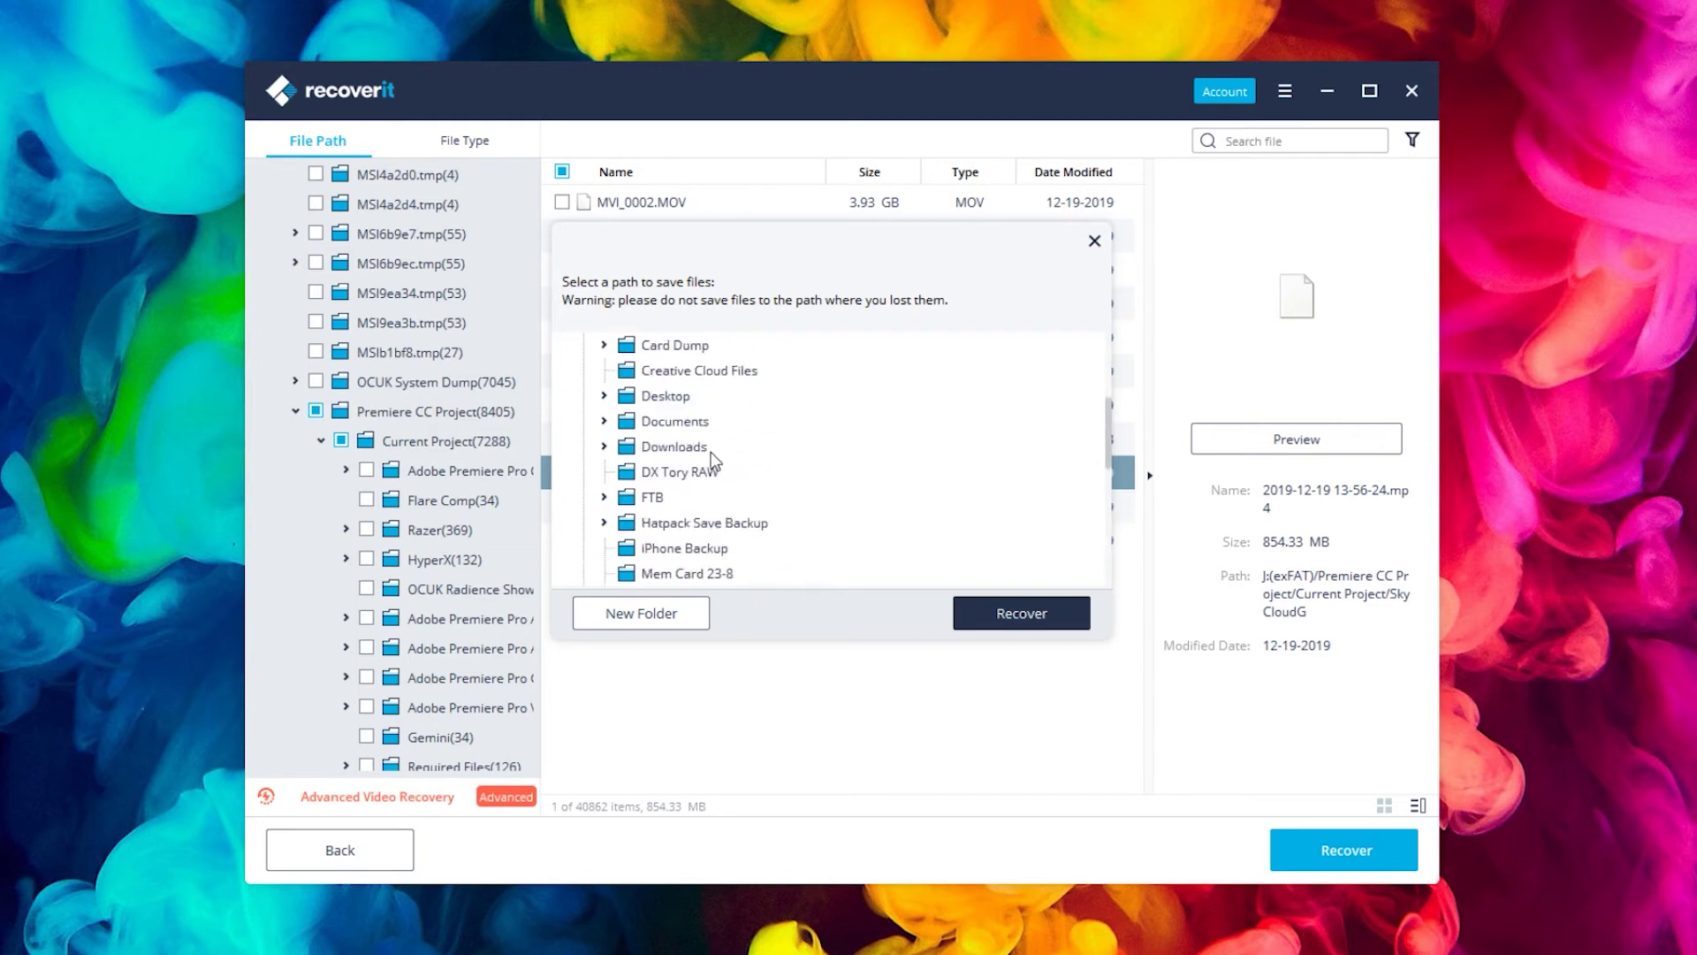
pyautogui.click(672, 473)
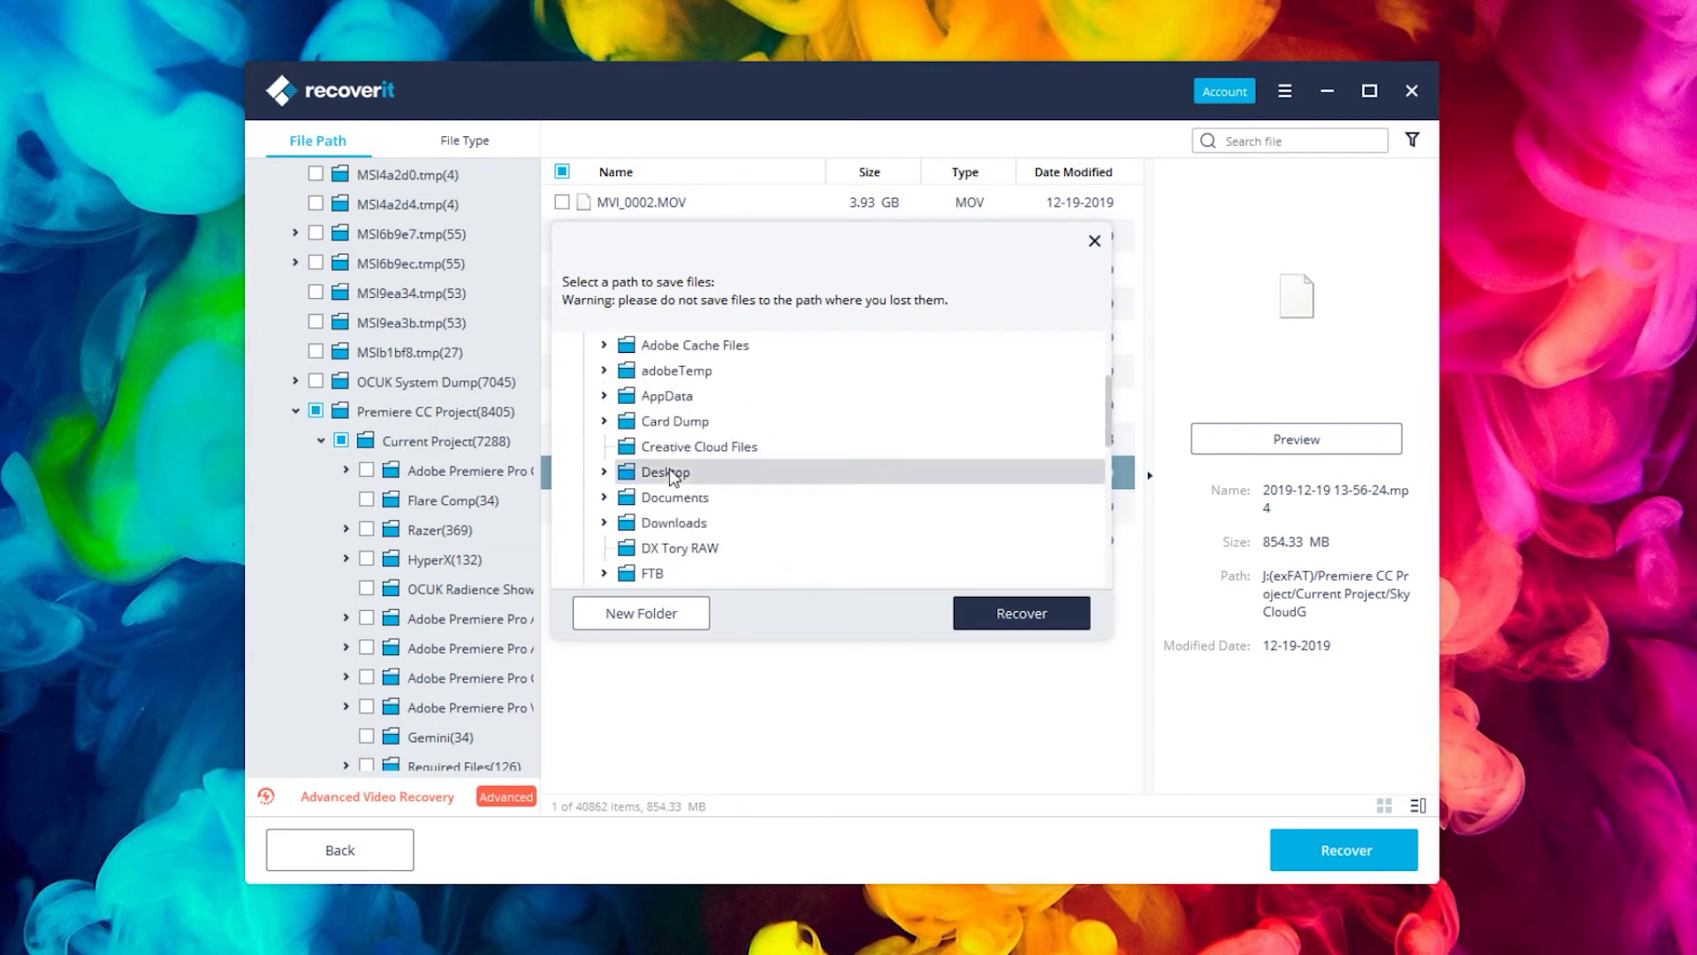
pyautogui.click(1021, 610)
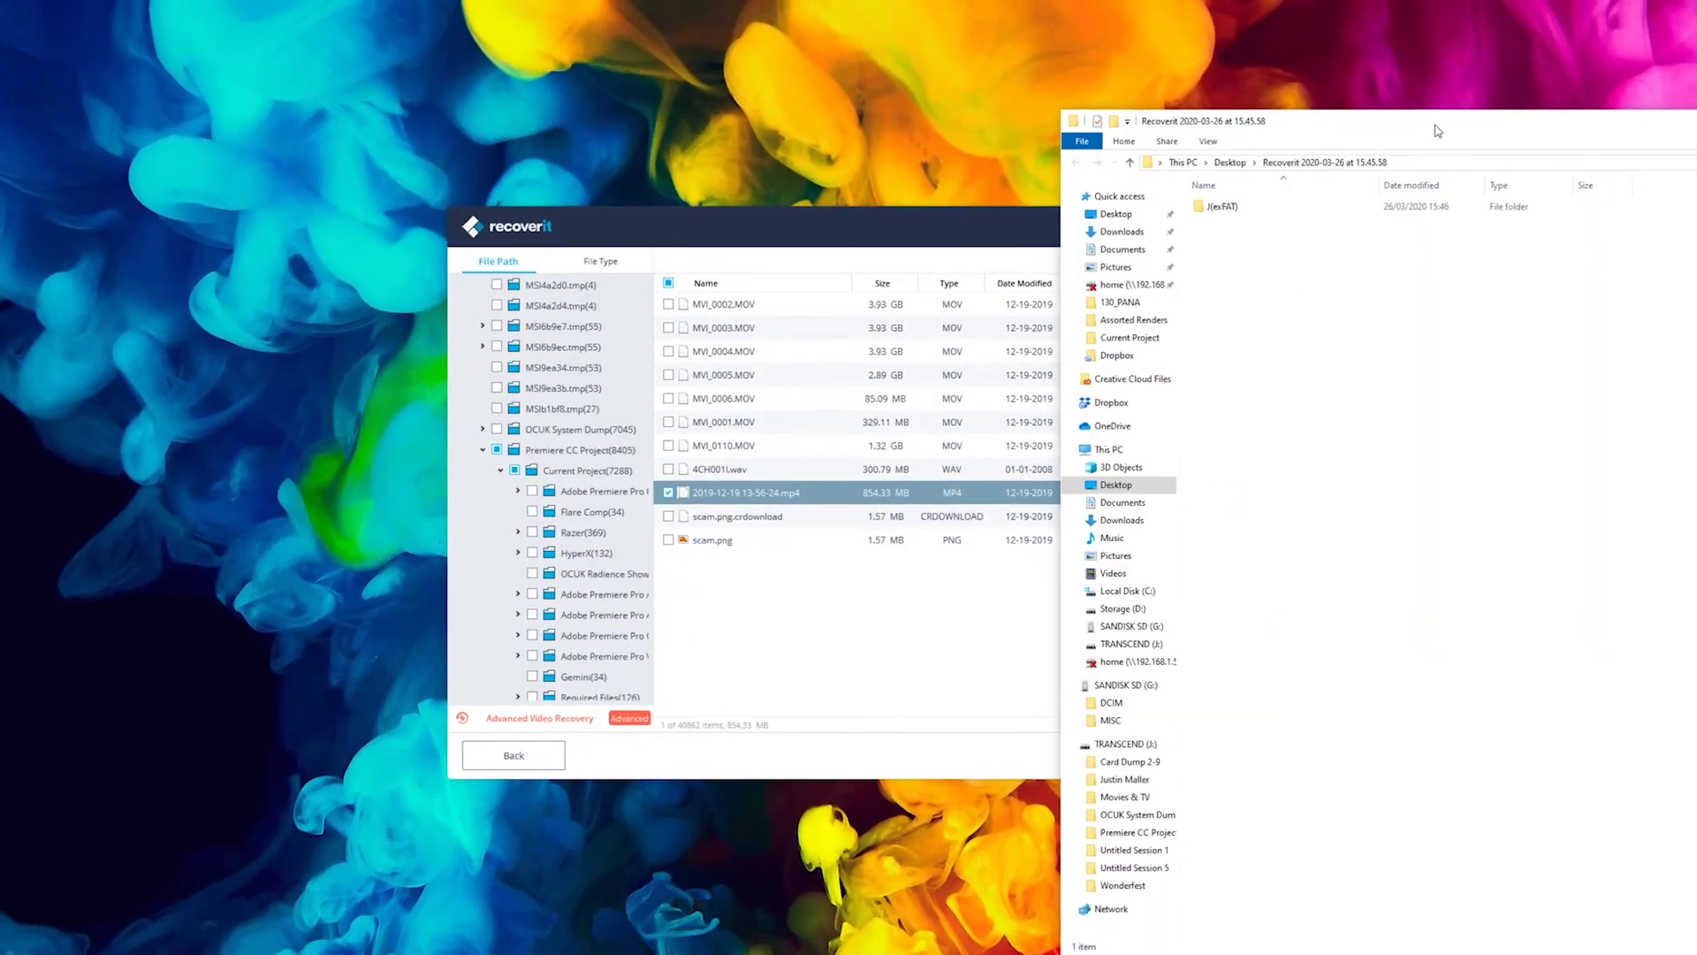
# - Open J(exFAT), Premiere CC Project, Current Project and SkyCloudG in turn inside the recovered folder in File Explorer
pyautogui.moveTo(1438, 131); pyautogui.dragTo(1306, 167)
pyautogui.doubleClick(1085, 240)
pyautogui.moveTo(1202, 163); pyautogui.dragTo(1014, 177)
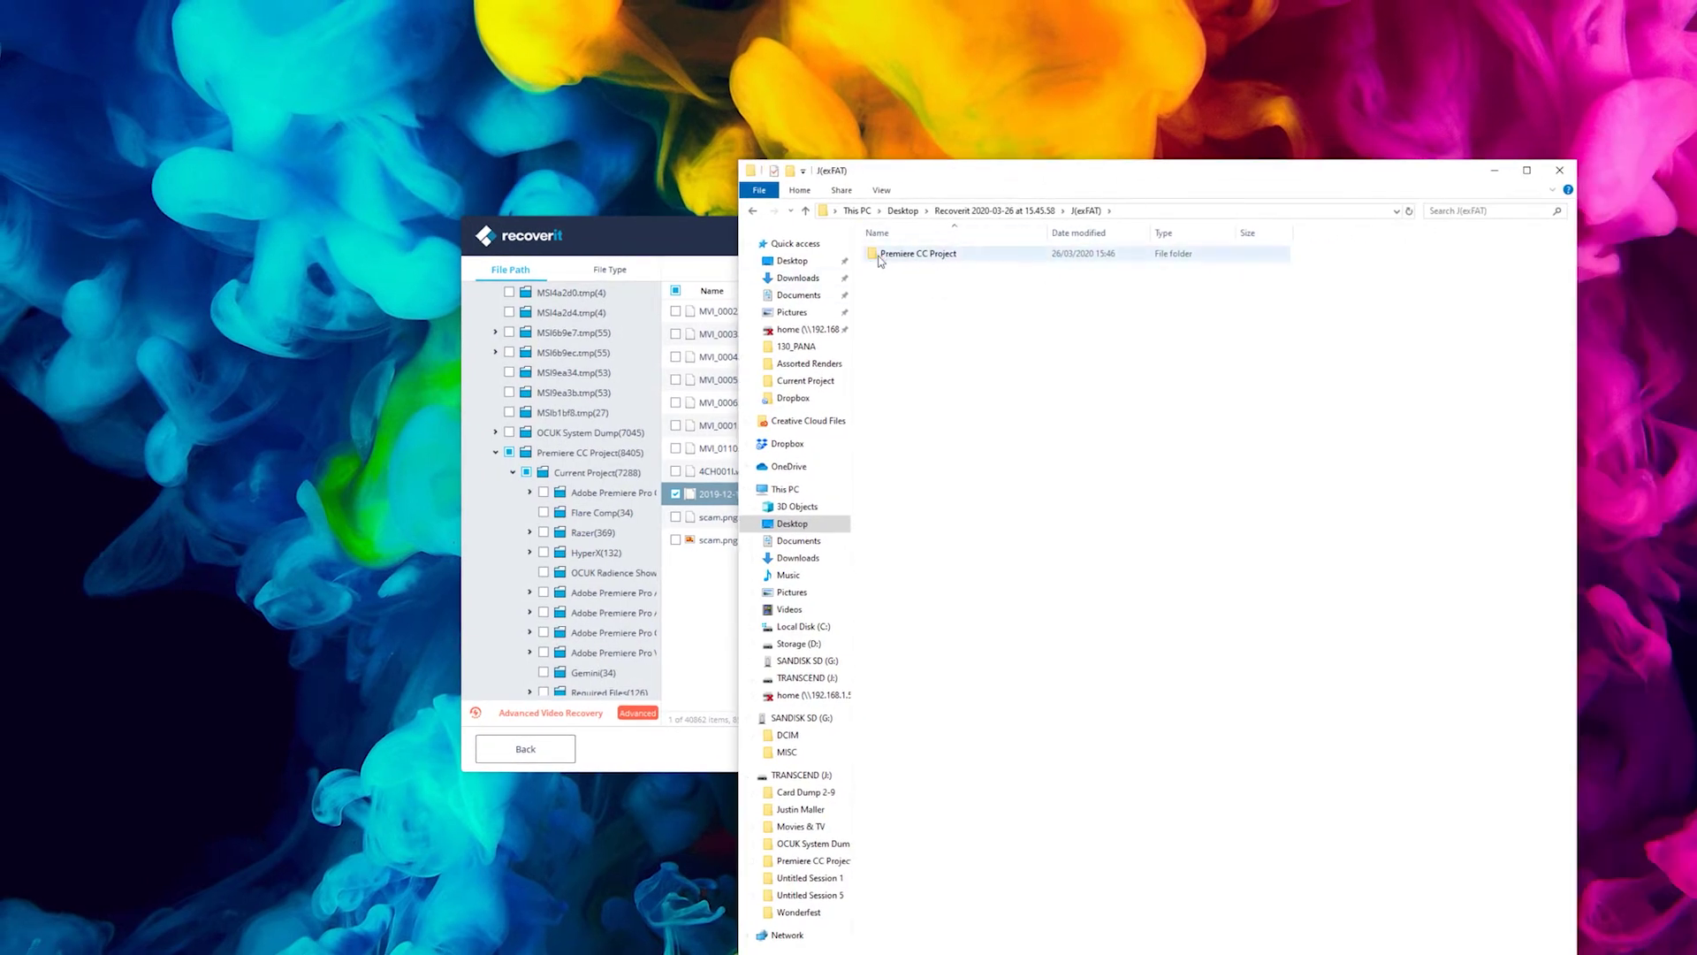
pyautogui.click(948, 256)
pyautogui.doubleClick(947, 255)
pyautogui.doubleClick(946, 254)
pyautogui.doubleClick(946, 255)
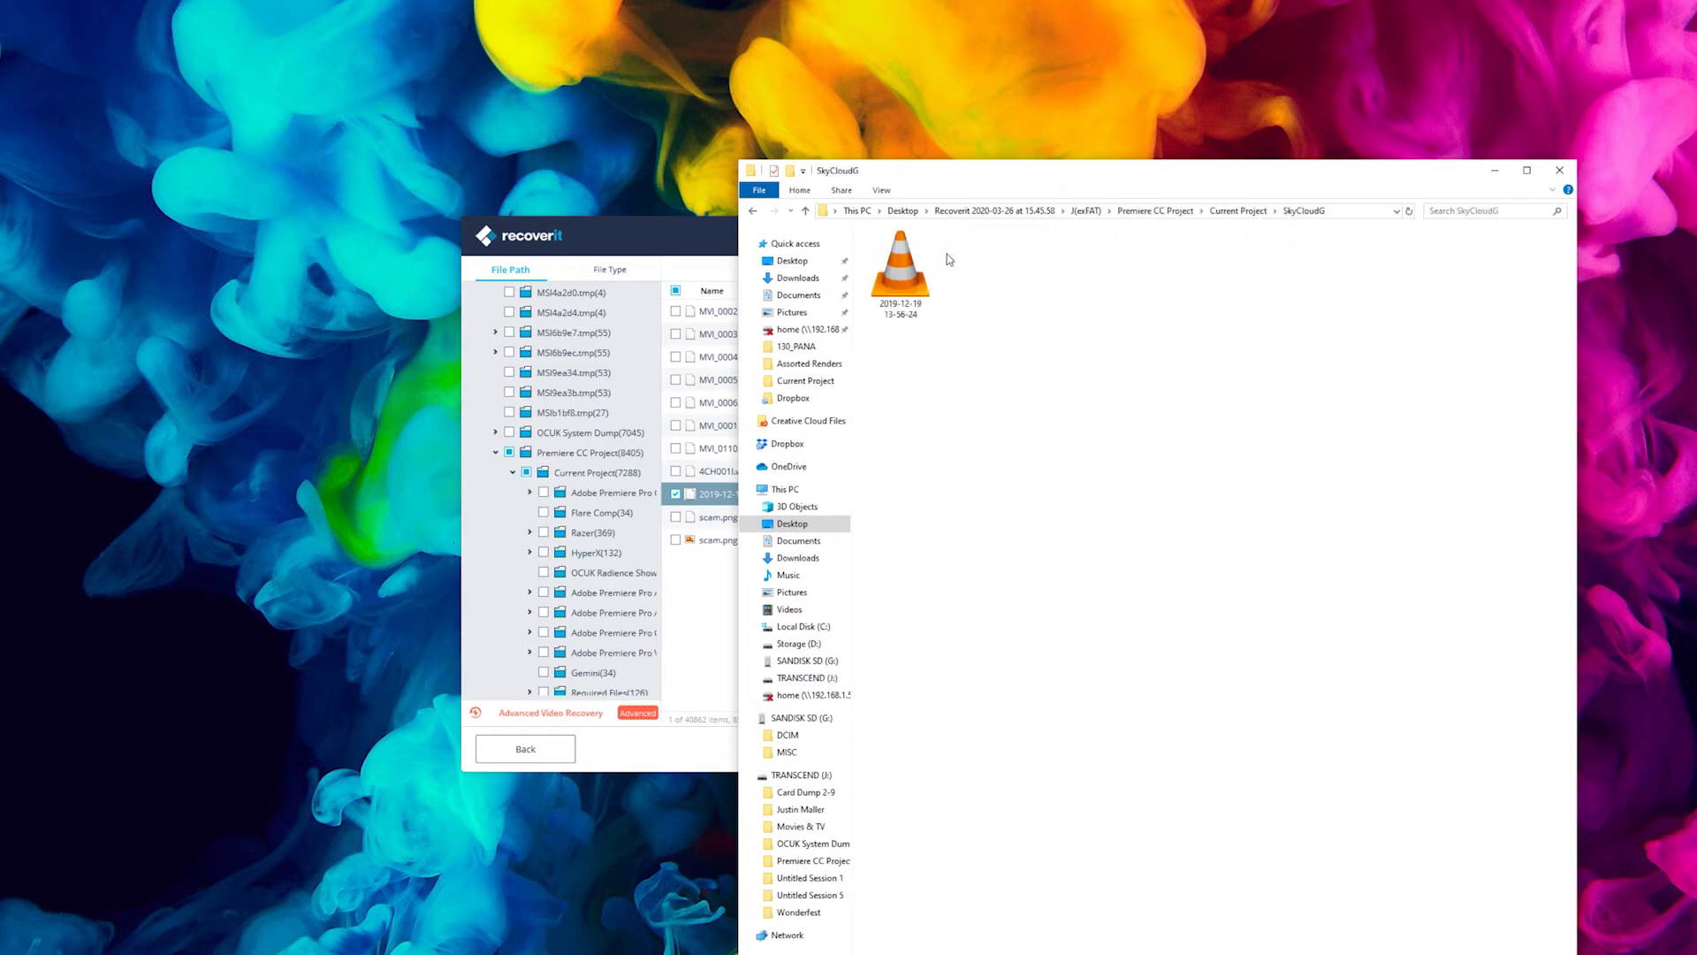
pyautogui.doubleClick(933, 269)
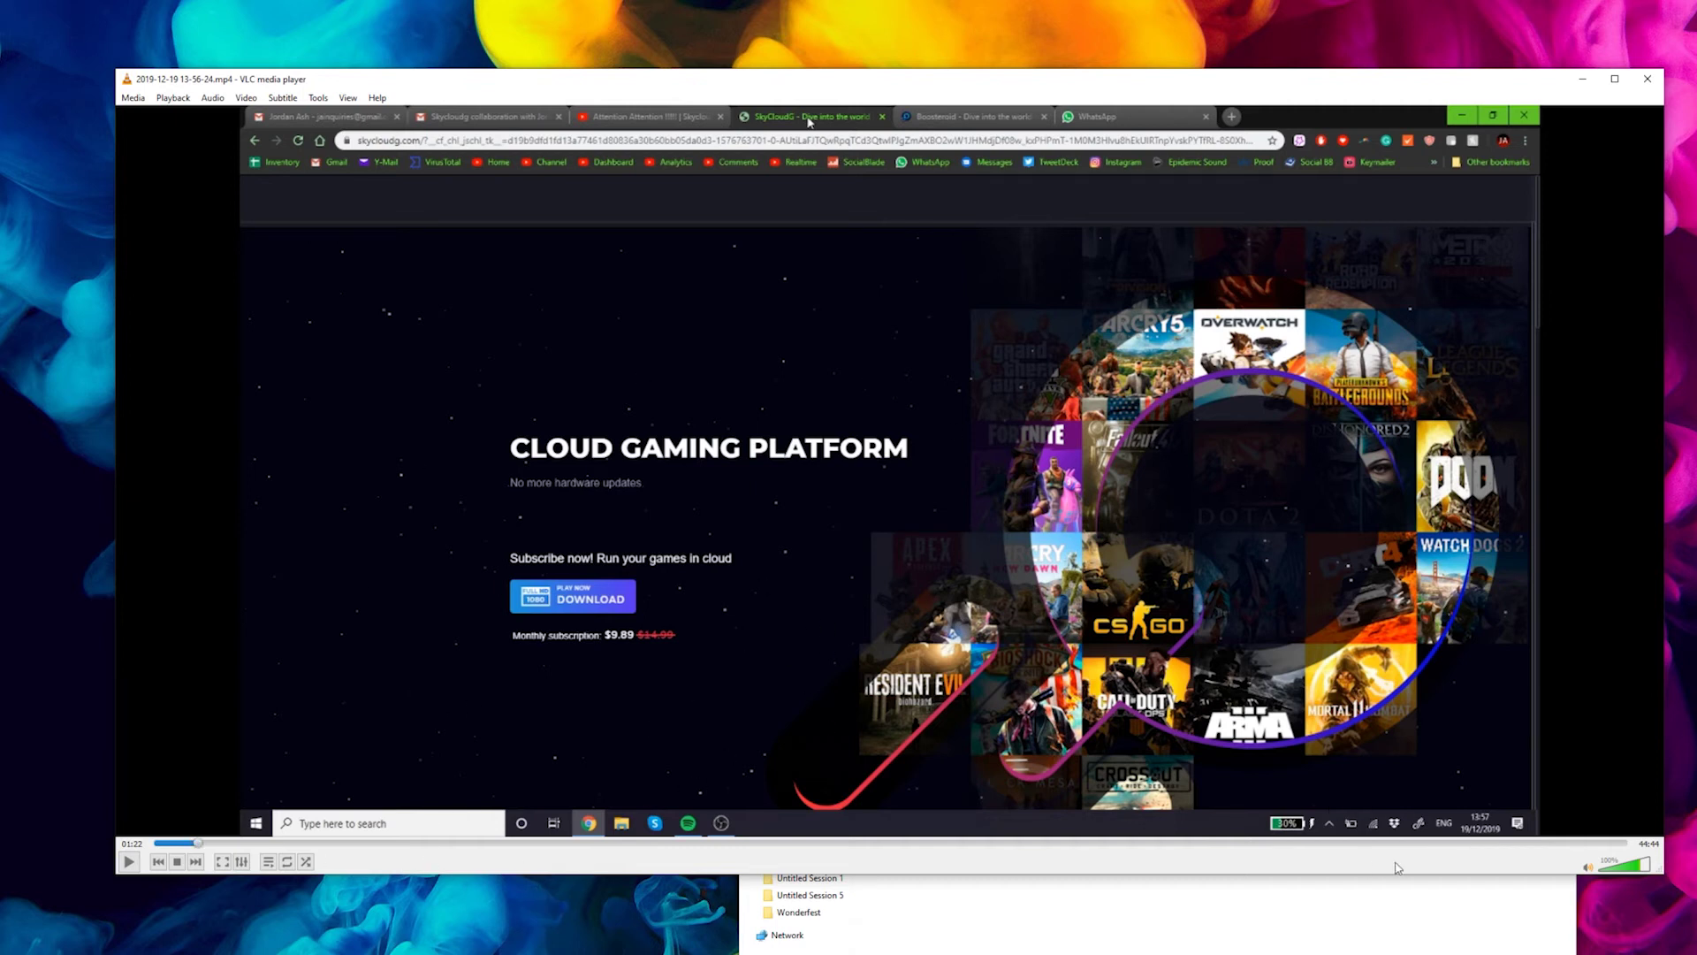
pyautogui.click(1648, 78)
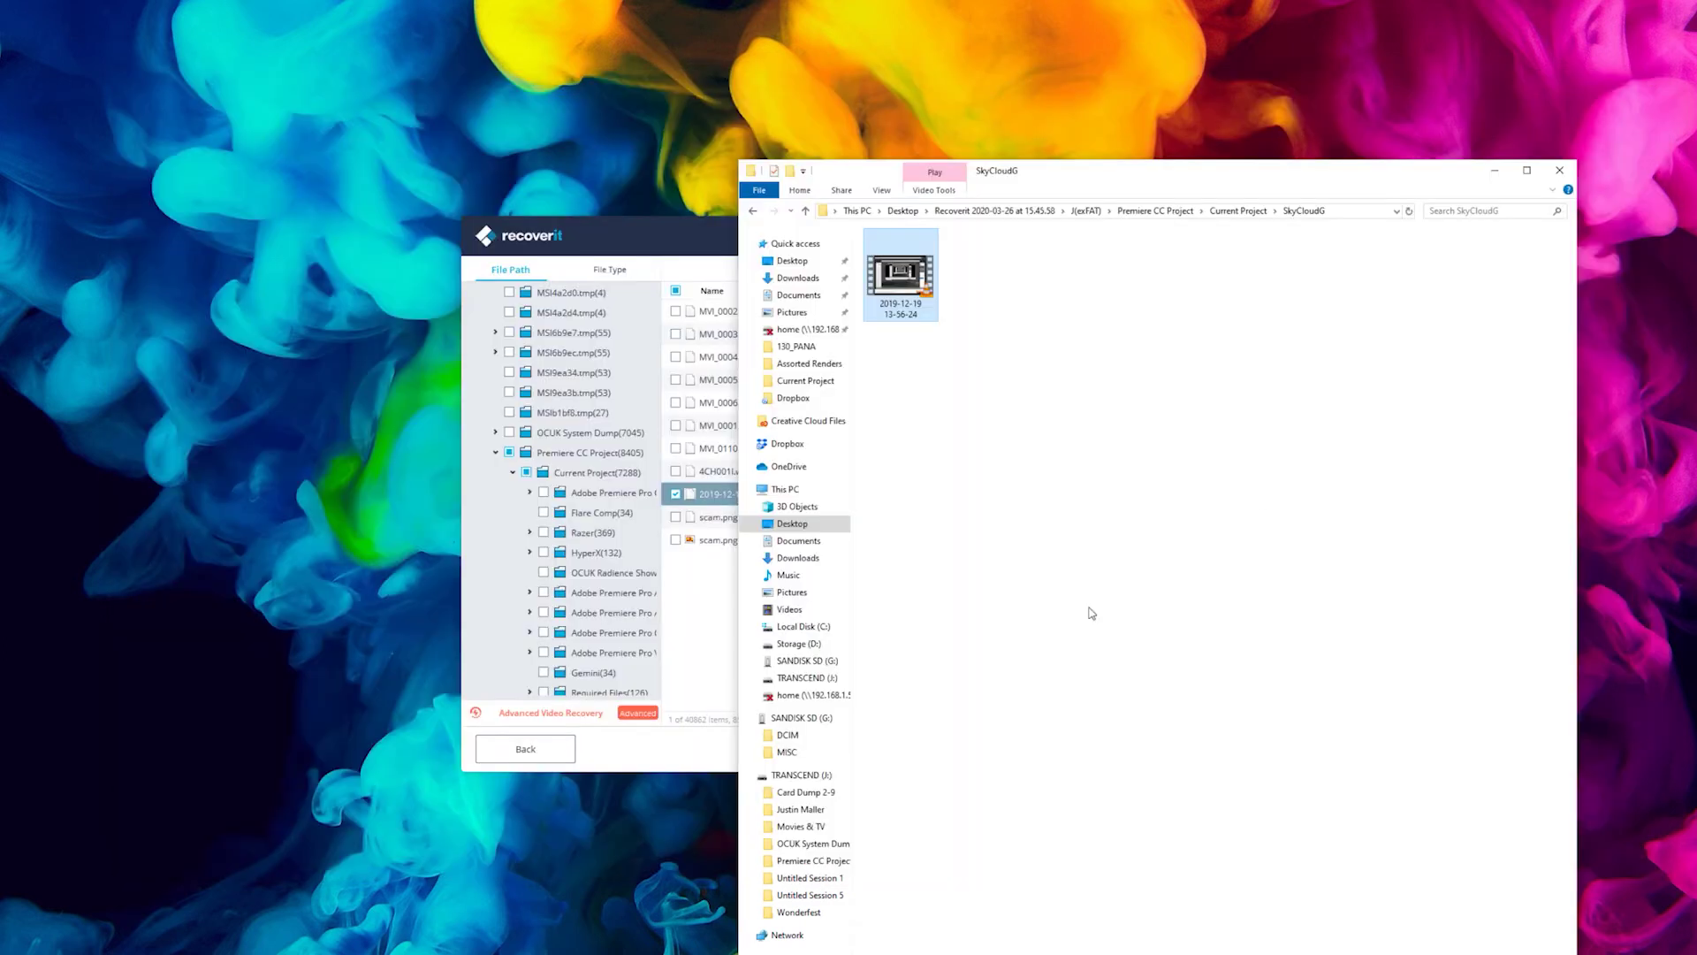
pyautogui.moveTo(1113, 160); pyautogui.dragTo(806, 479)
pyautogui.click(1270, 484)
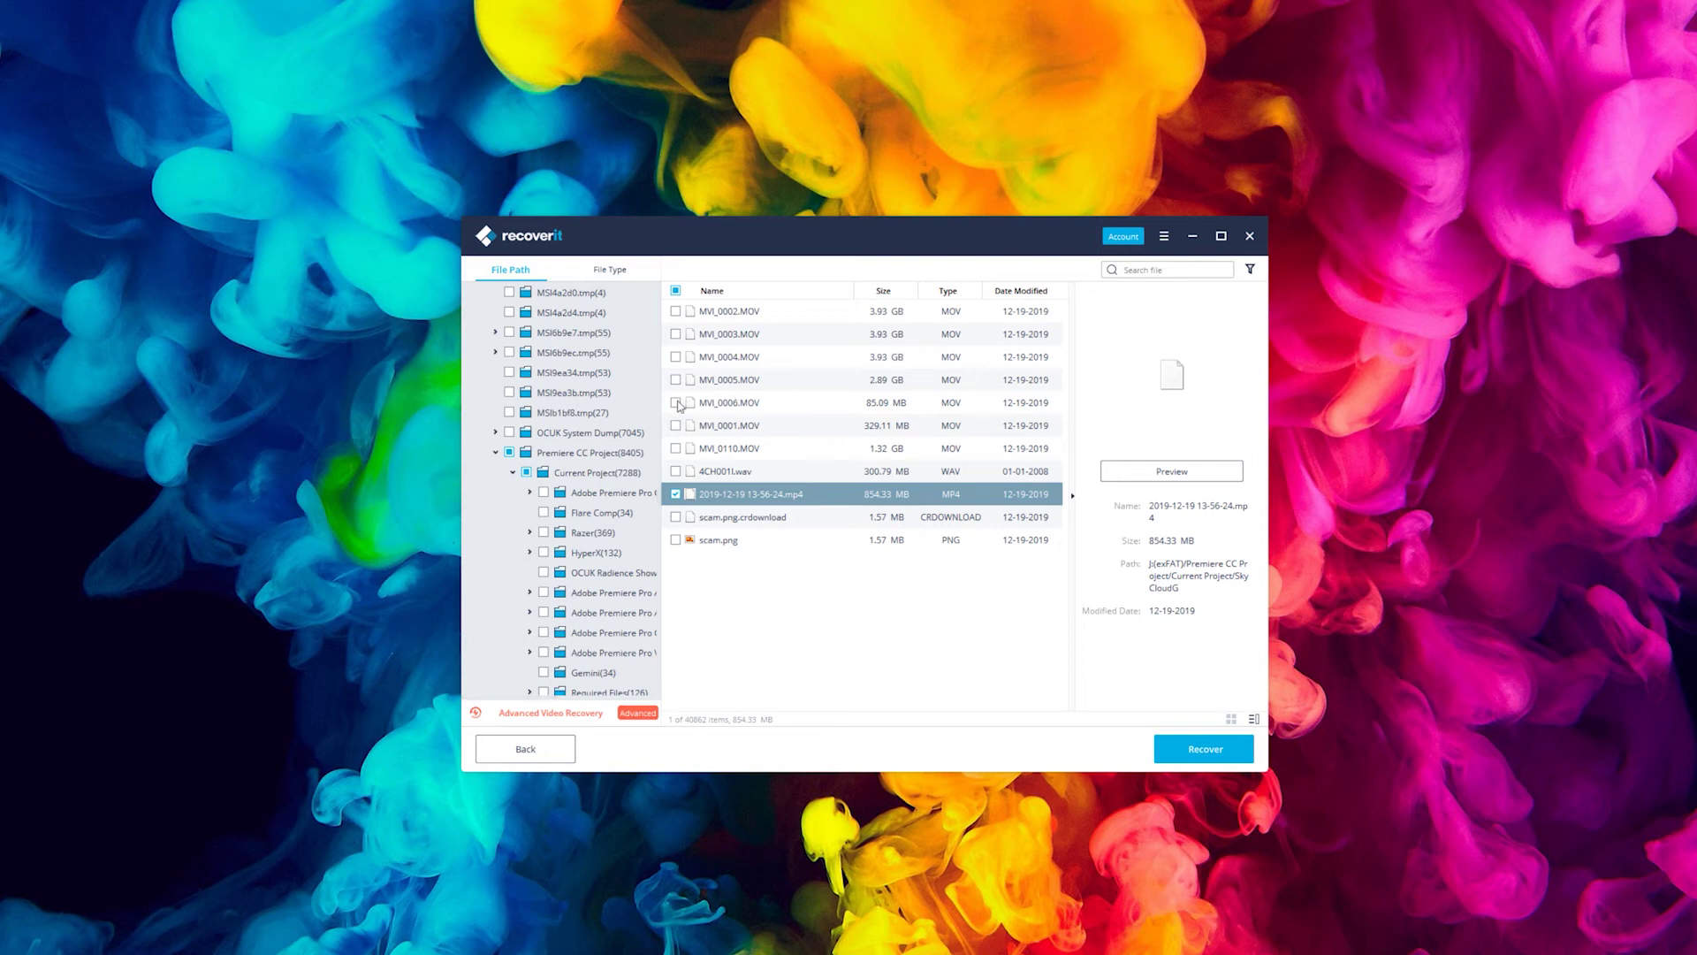
# - Mark MVI_0006.MOV instead of the MP4 and recover it to the Desktop folder on the D: Storage drive
pyautogui.click(819, 408)
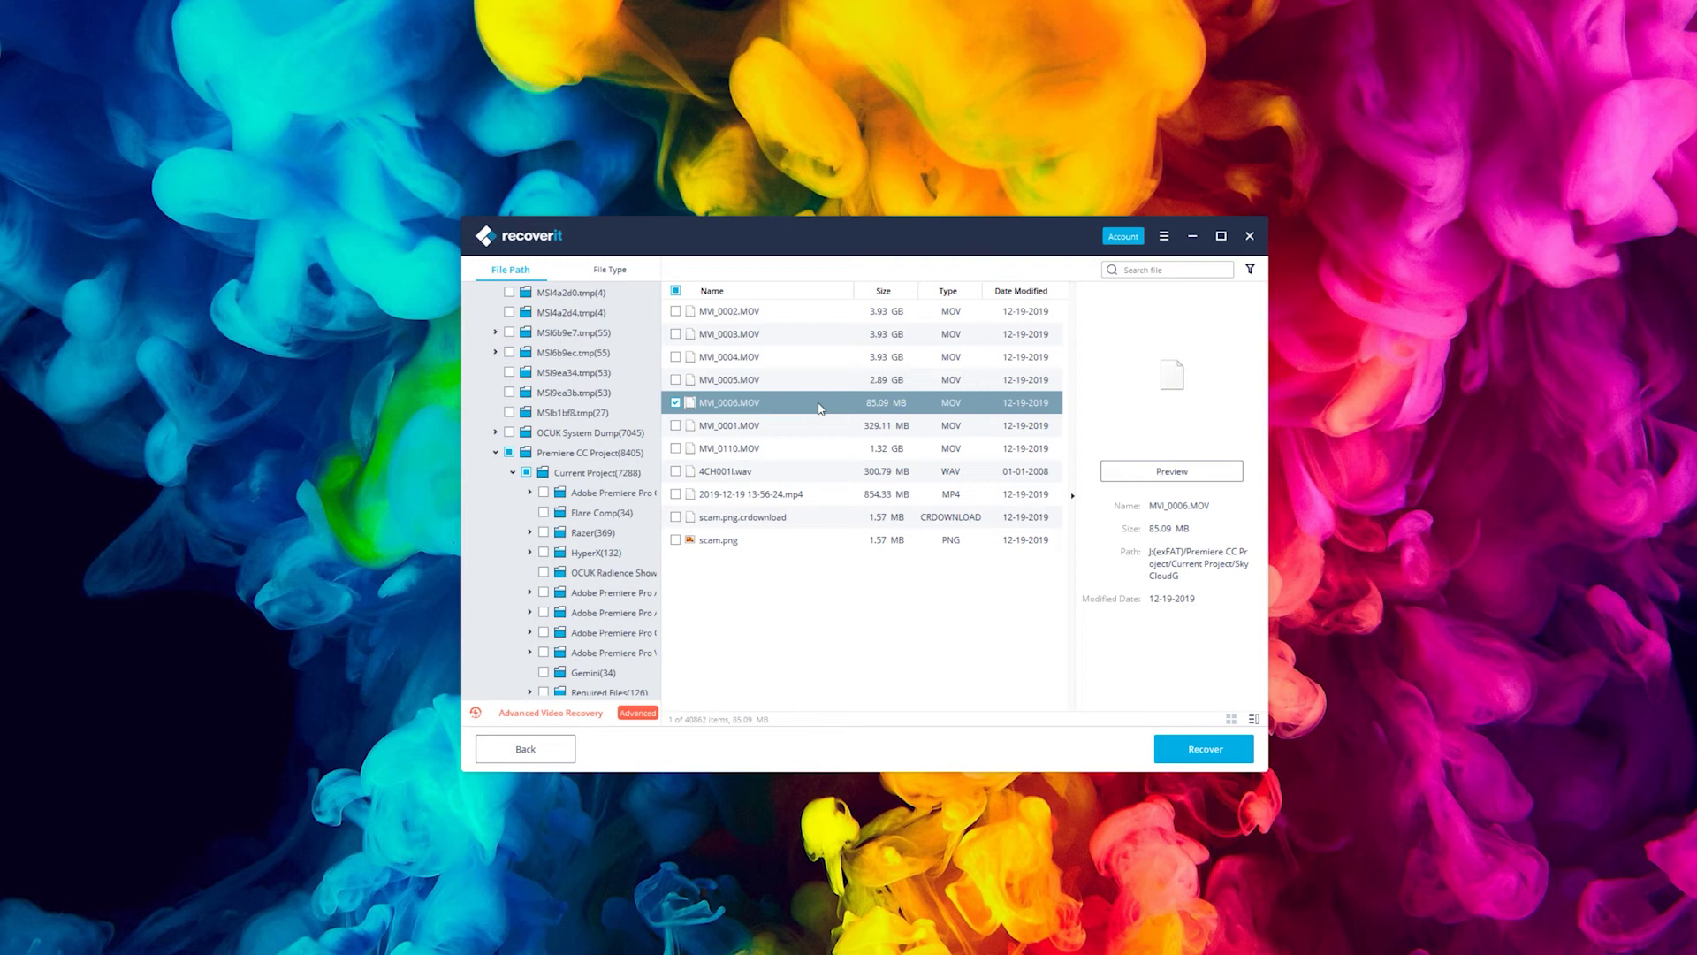
pyautogui.click(1178, 750)
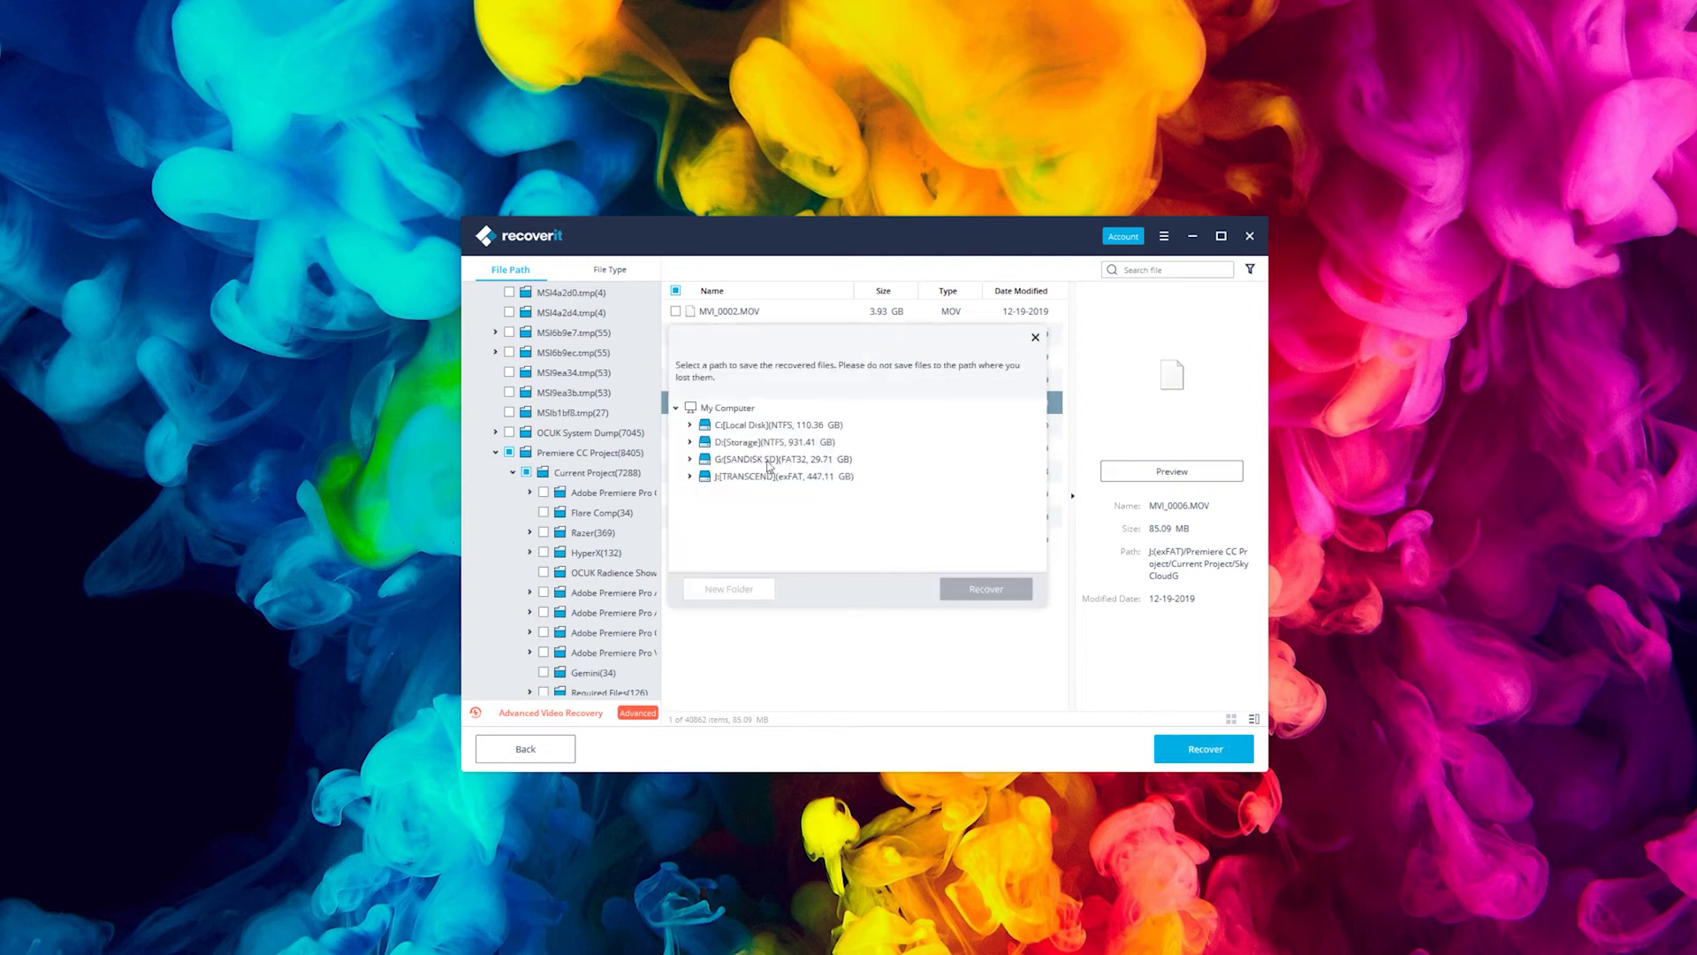
pyautogui.click(690, 441)
pyautogui.scroll(-2, 739, 498)
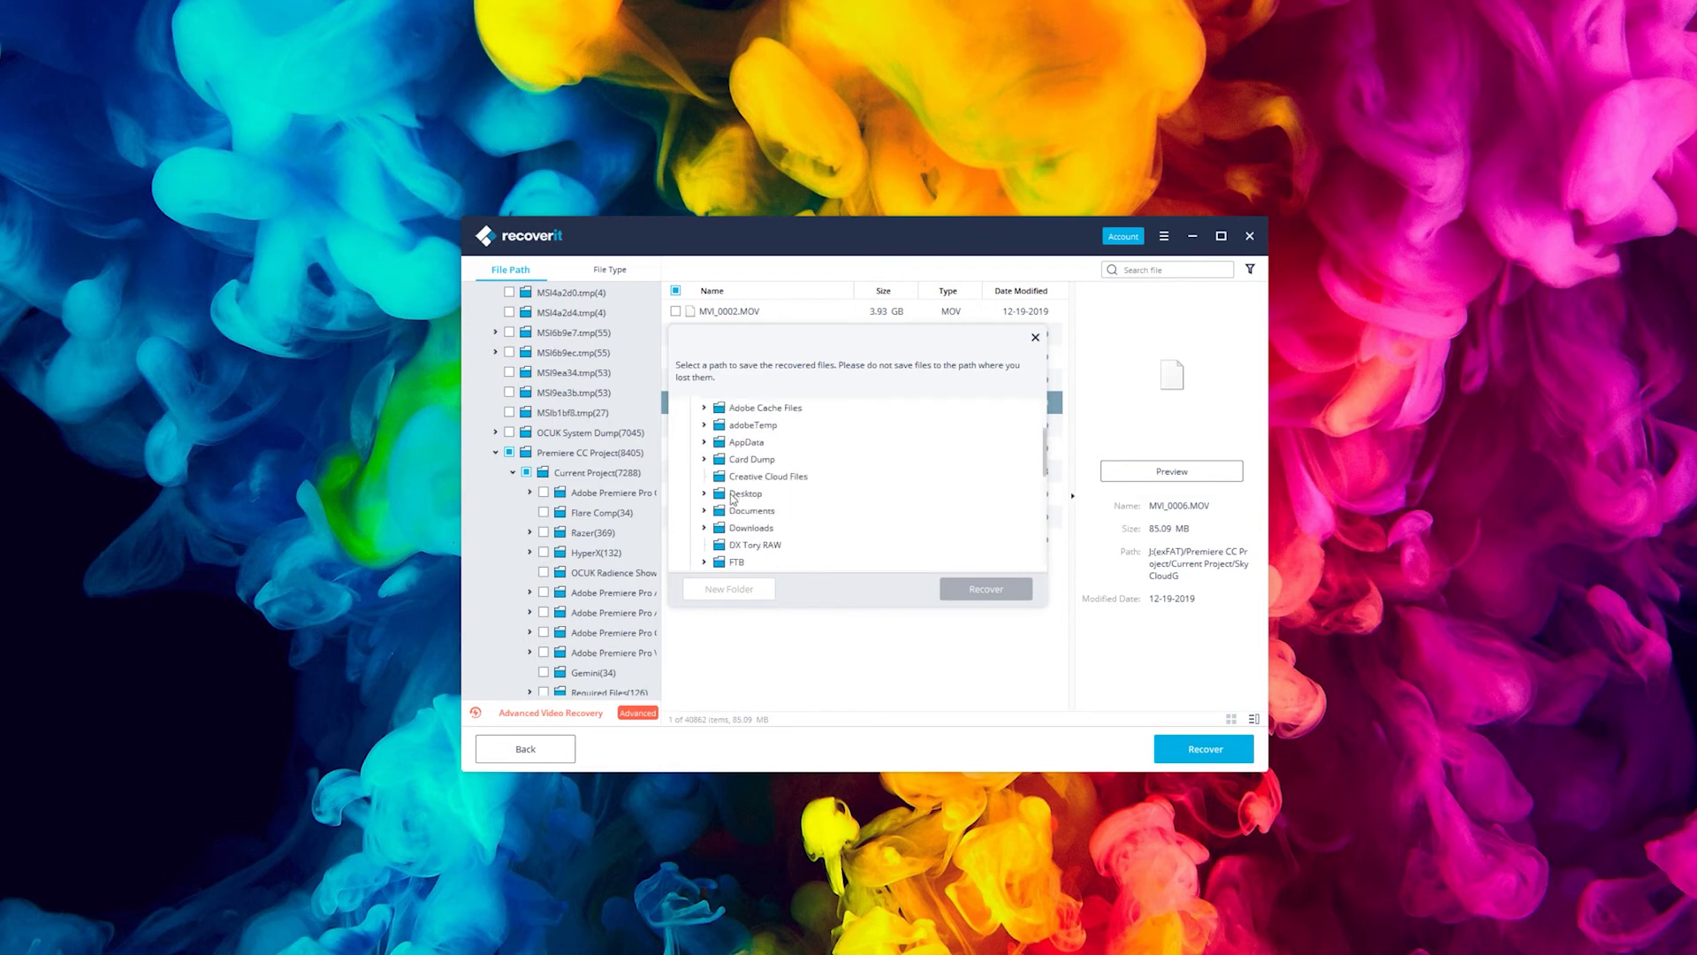
pyautogui.click(738, 493)
pyautogui.click(985, 589)
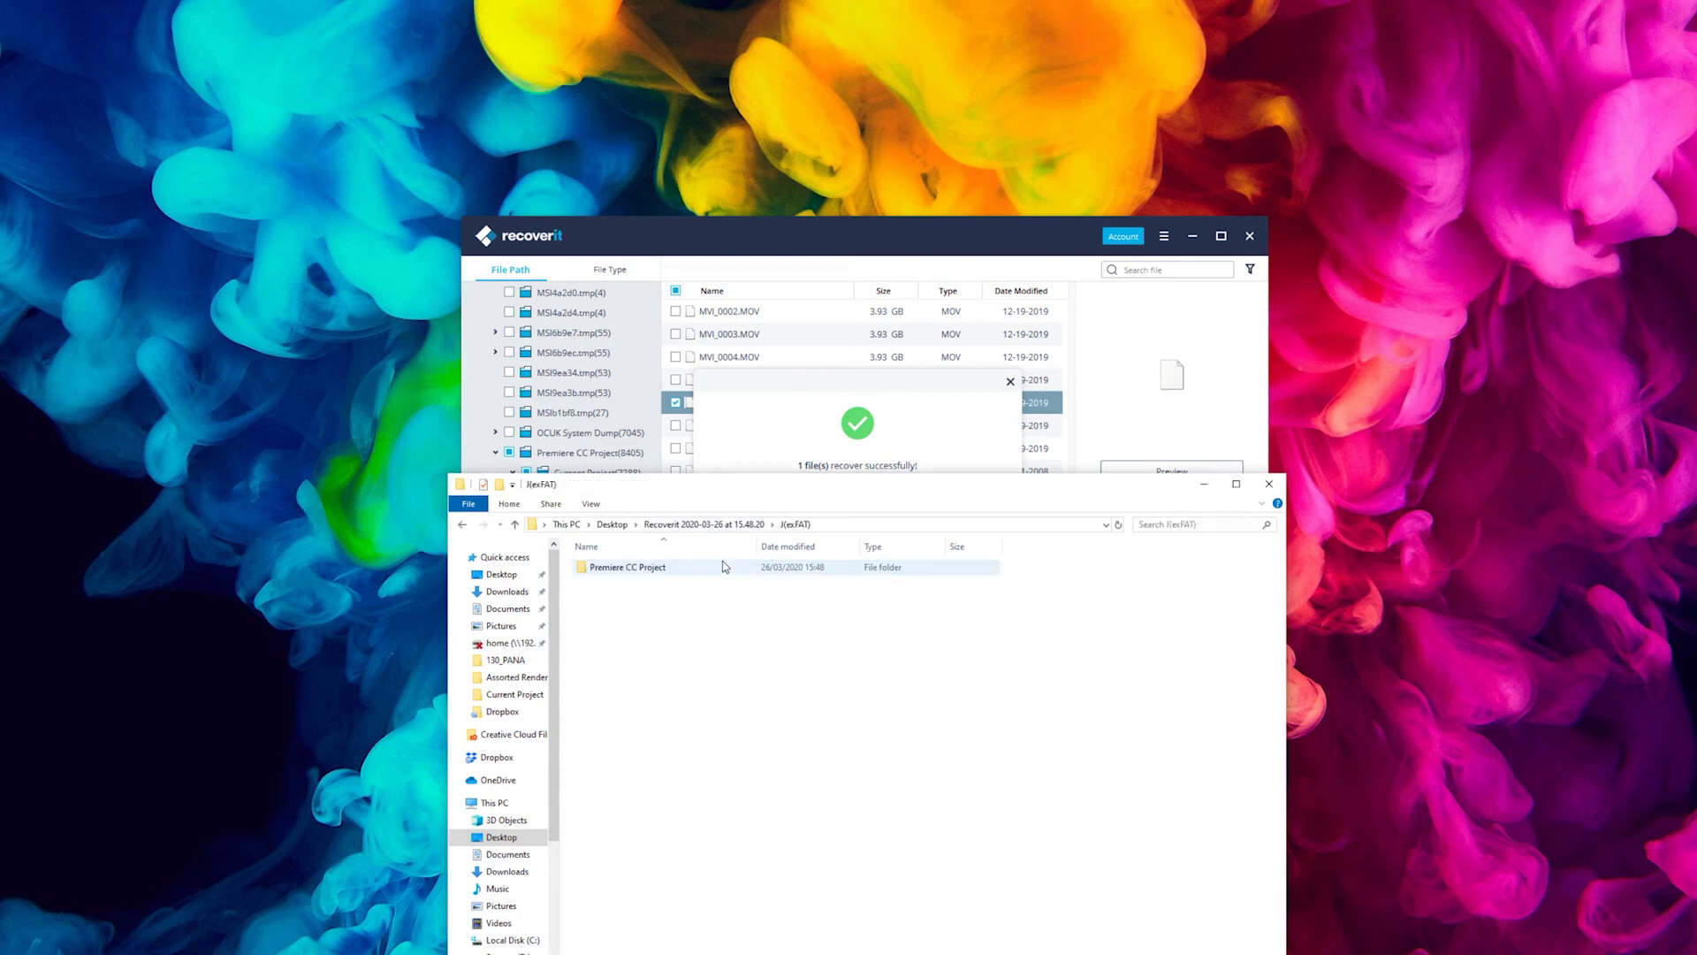
# - Browse the new recovery folder through Premiere CC Project and Current Project to SkyCloudG, and check the recovered MVI_0006 video
pyautogui.doubleClick(726, 567)
pyautogui.doubleClick(730, 567)
pyautogui.doubleClick(731, 568)
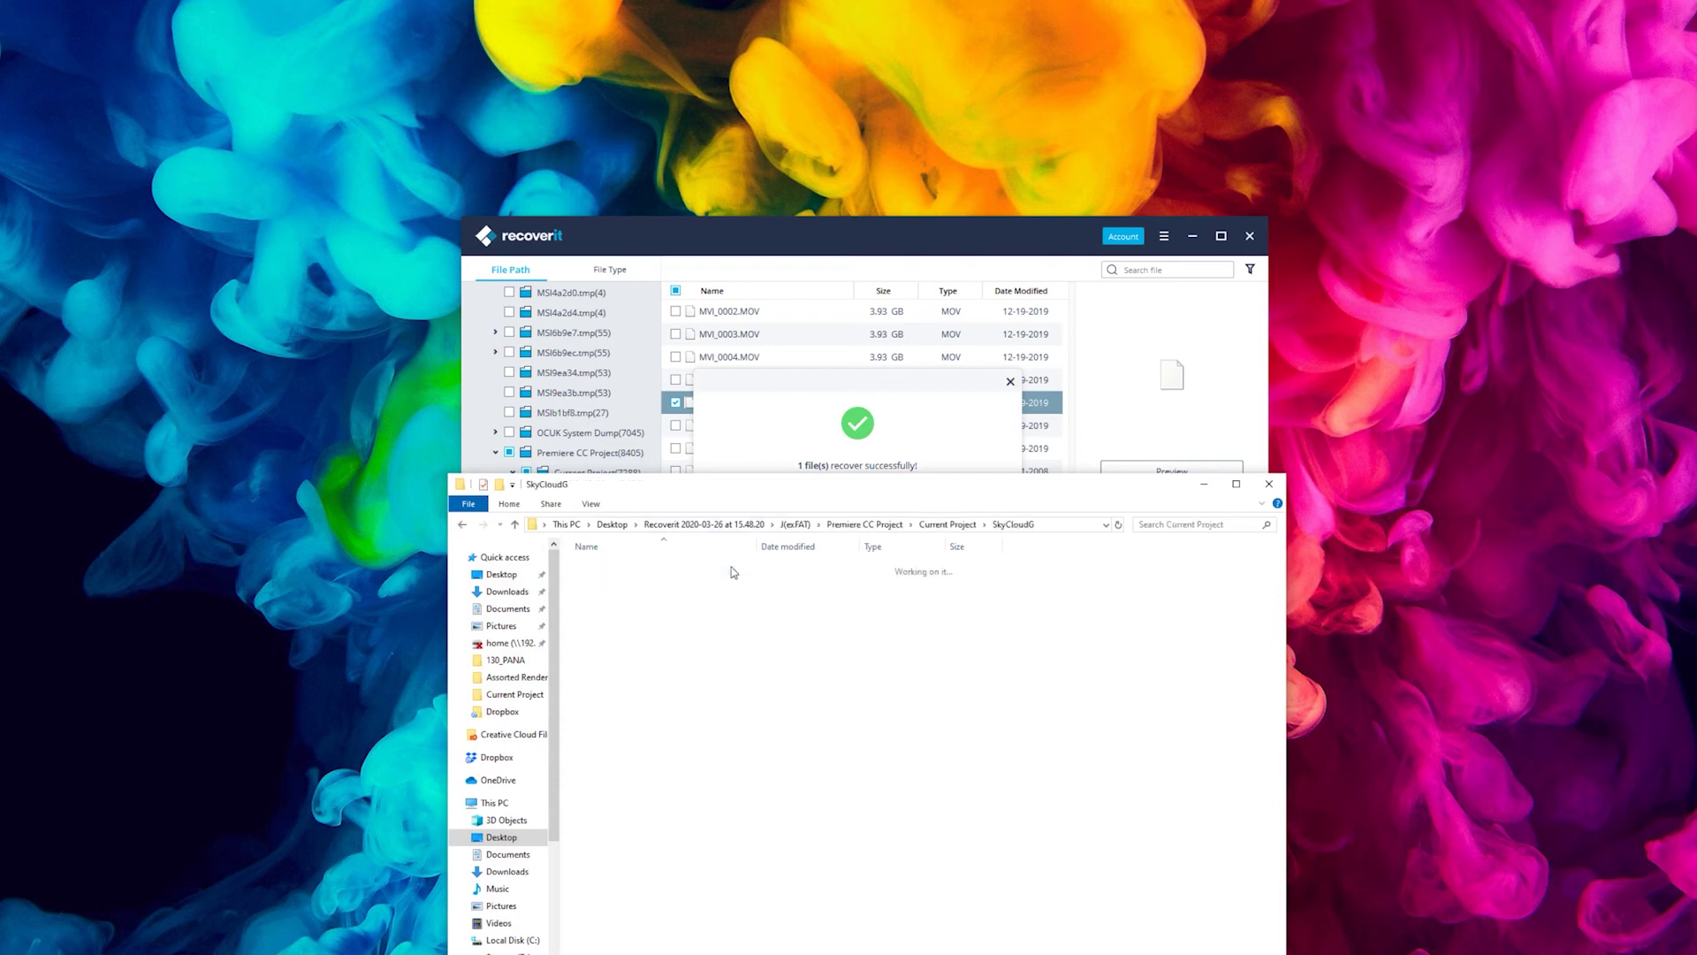
pyautogui.click(637, 576)
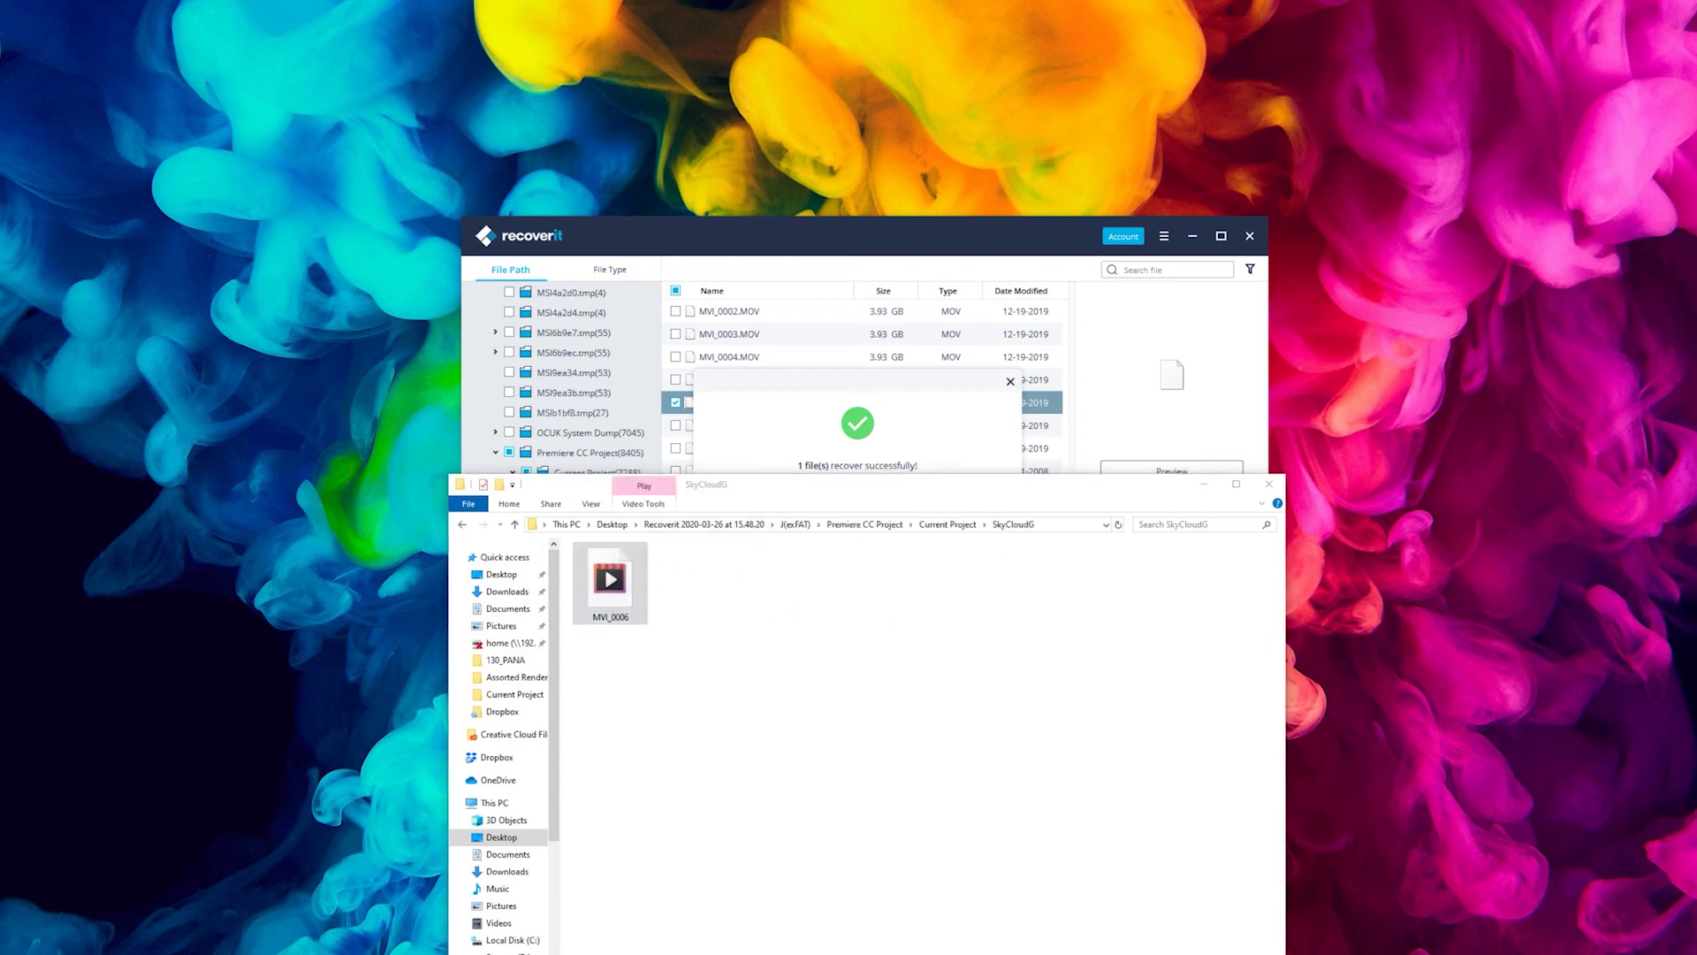
pyautogui.moveTo(0, 190); pyautogui.dragTo(885, 184)
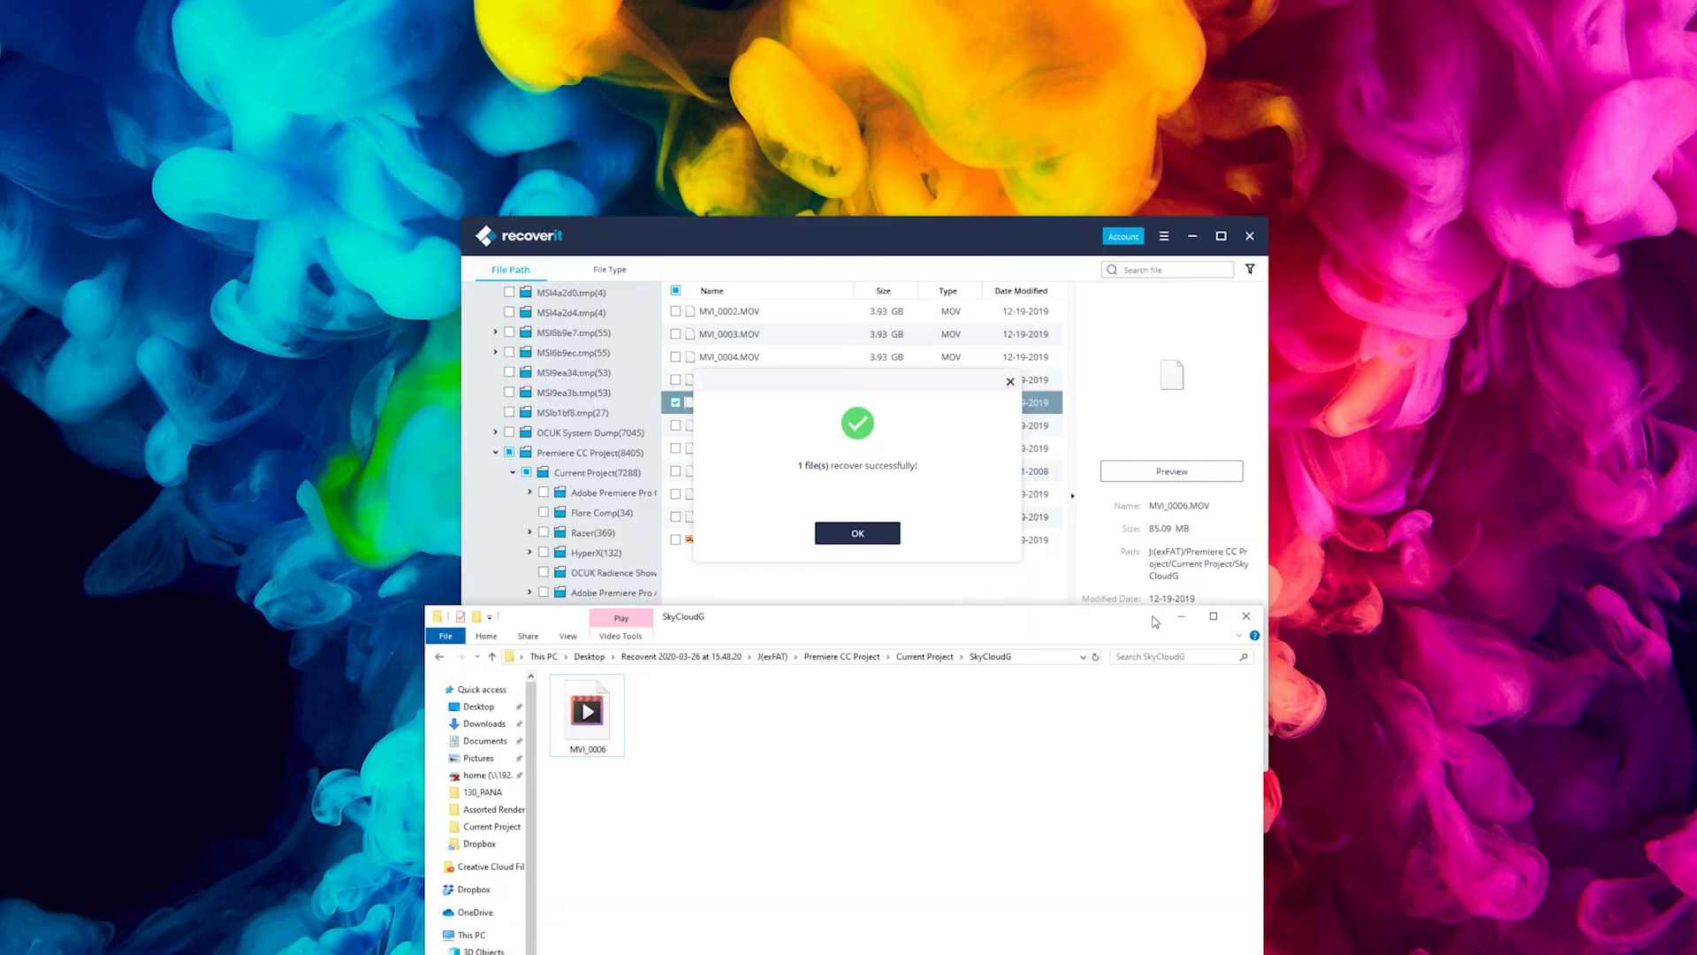
# - Close the recovered folder window and the recovery message, and leave the scan results for the location selection
pyautogui.click(1246, 616)
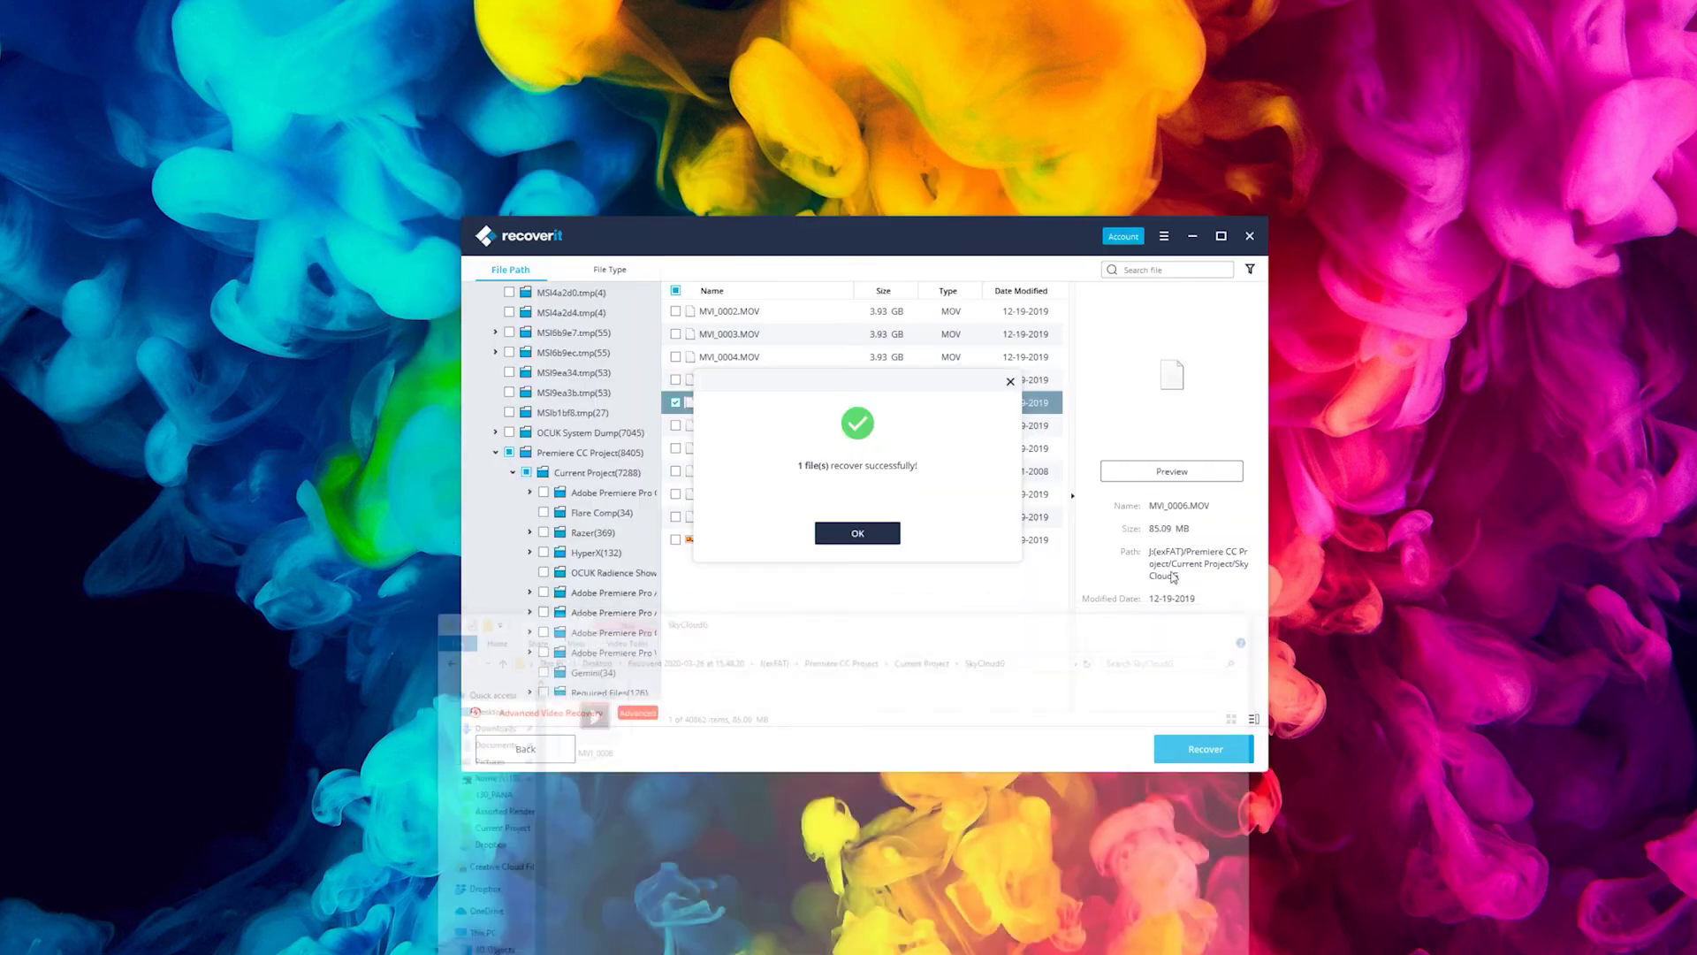
pyautogui.click(1010, 382)
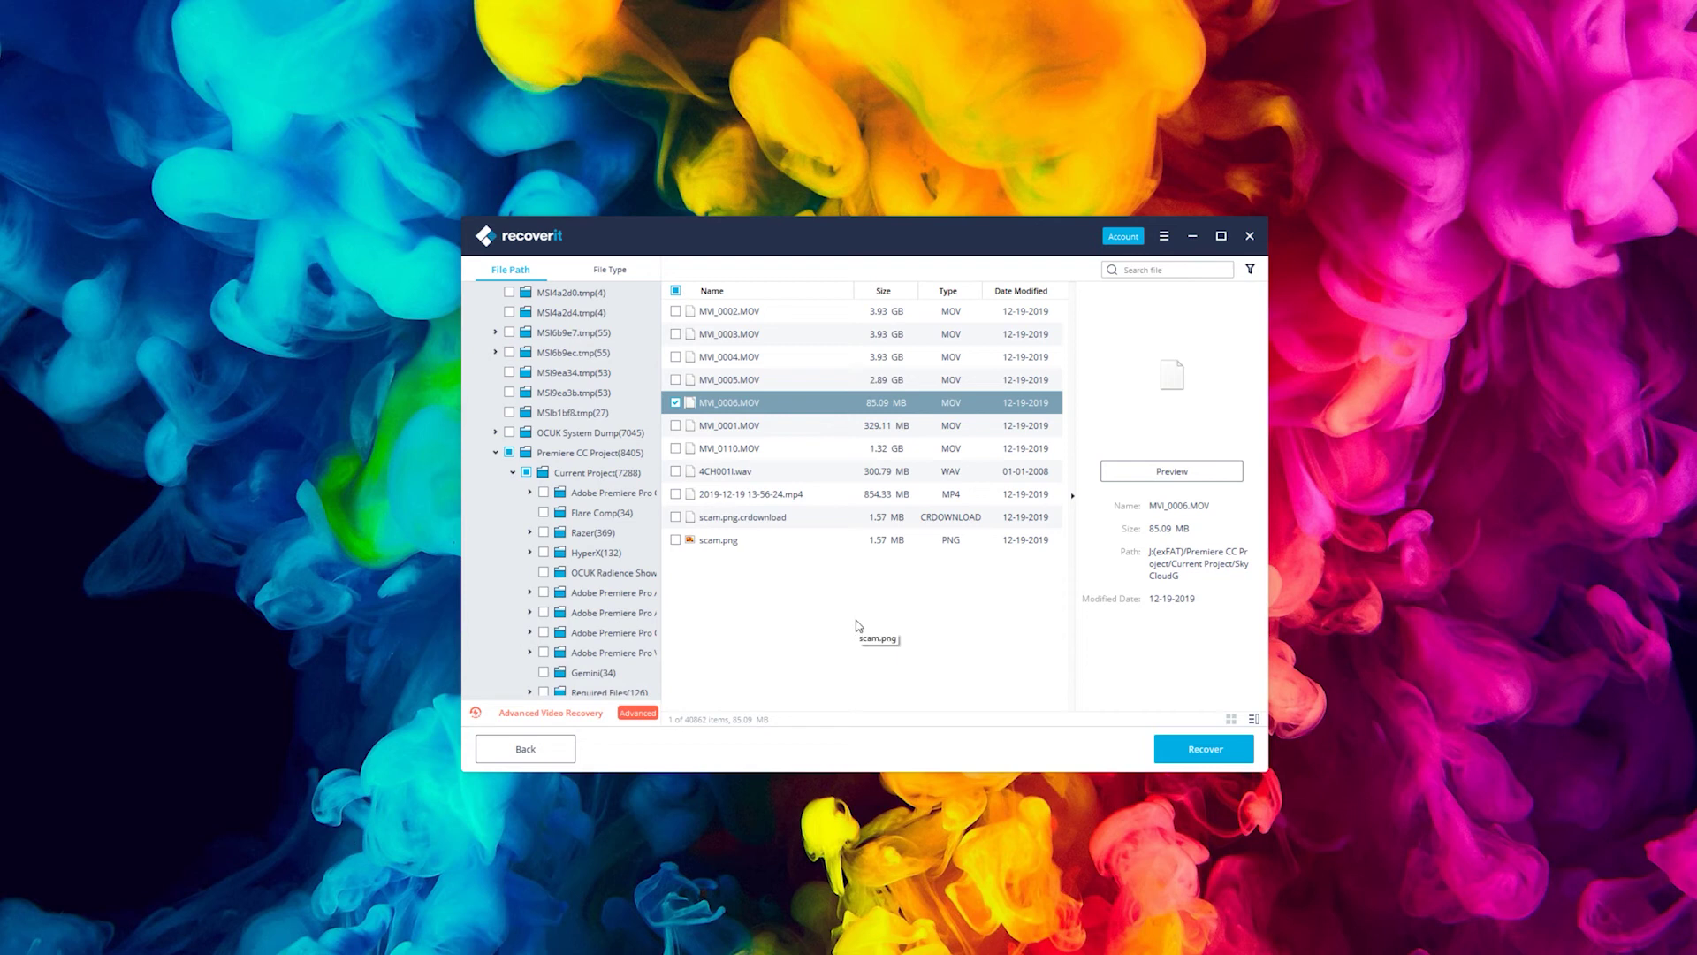
pyautogui.click(525, 748)
pyautogui.click(898, 535)
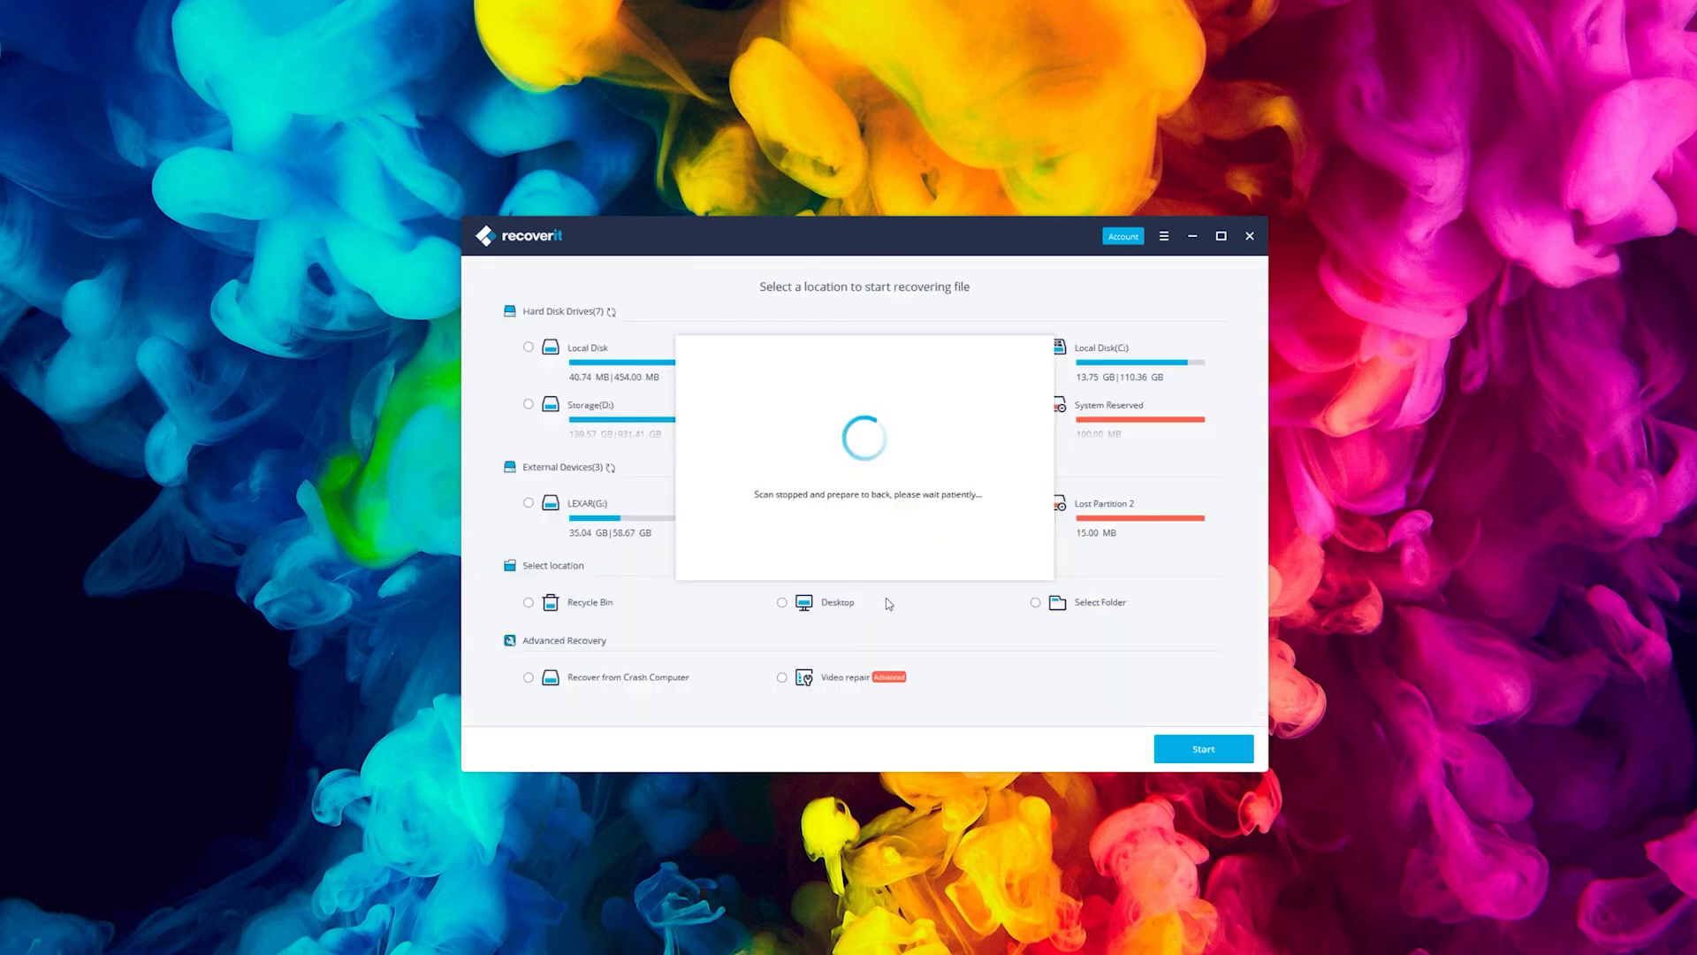